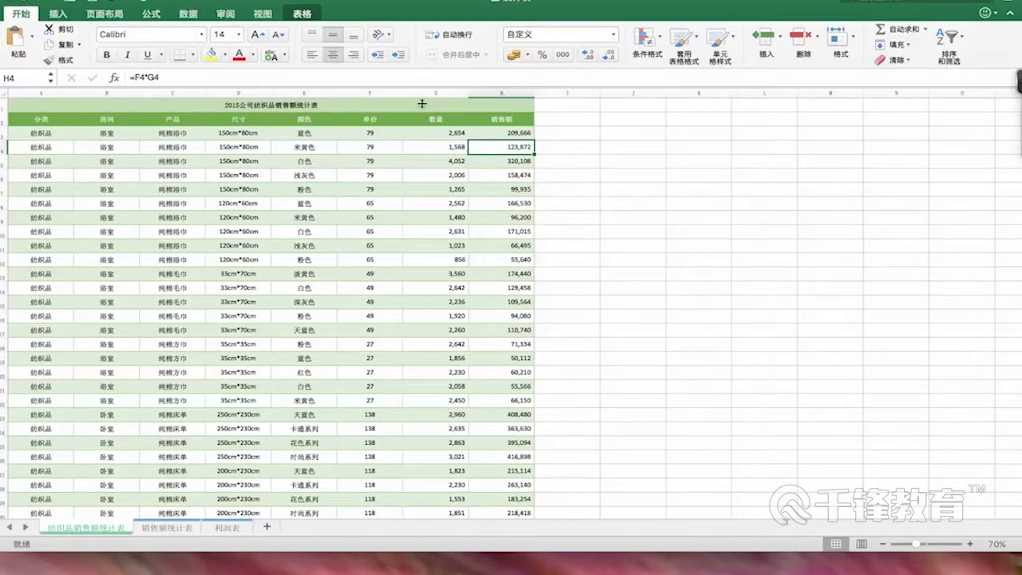
- Inspect the unit price and quantity in F4 and G4 and the sales formula =F4*G4 in H4
{"action": "left_click", "coordinate": [373, 146]}
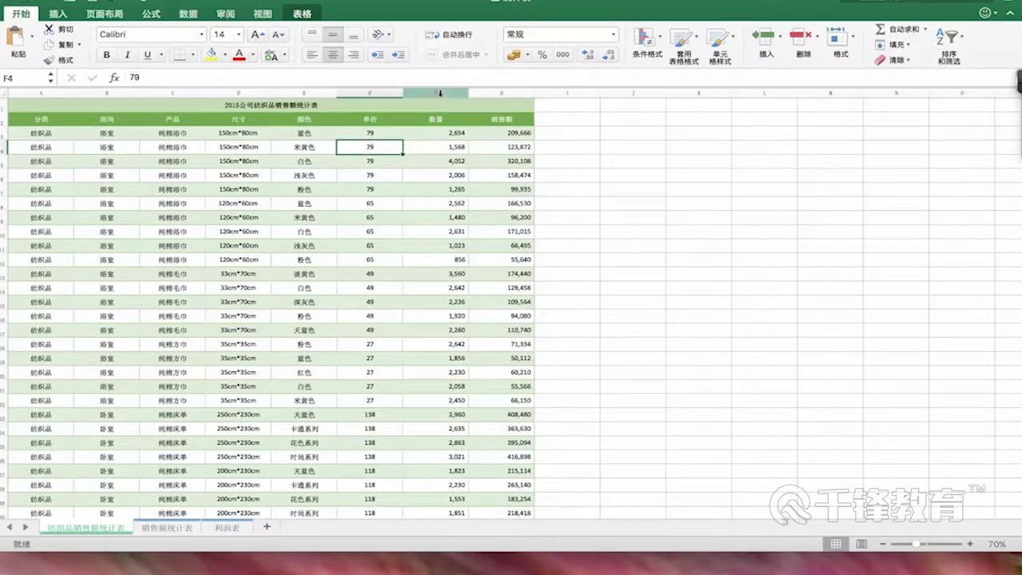
{"action": "left_click", "coordinate": [441, 147]}
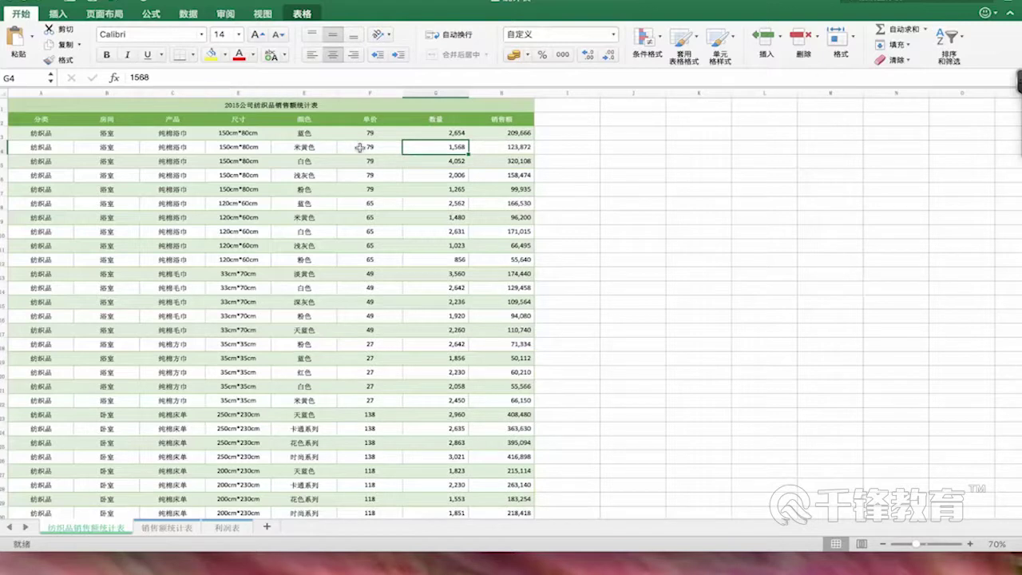
{"action": "left_click", "coordinate": [383, 150]}
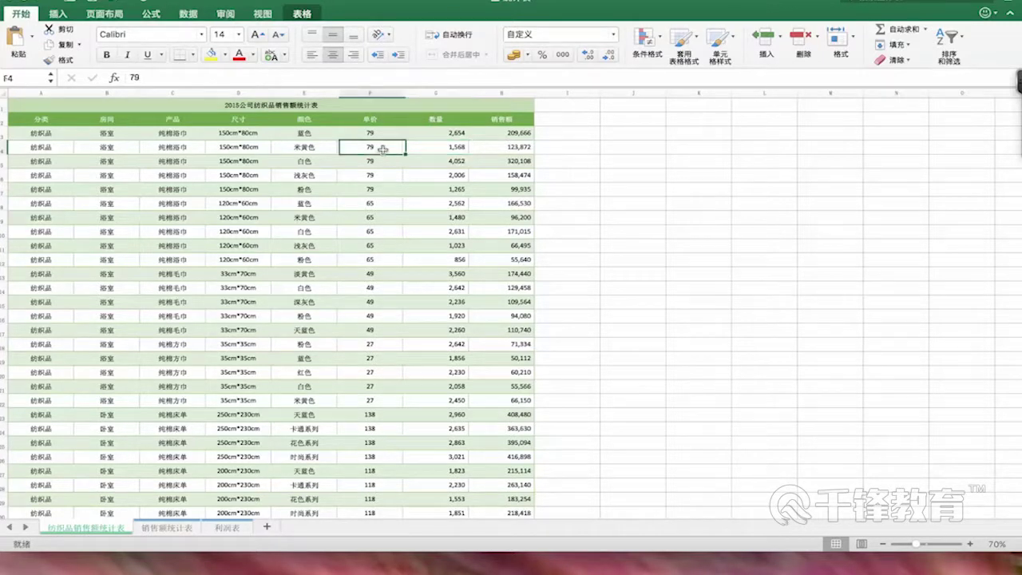
{"action": "left_click", "coordinate": [424, 146]}
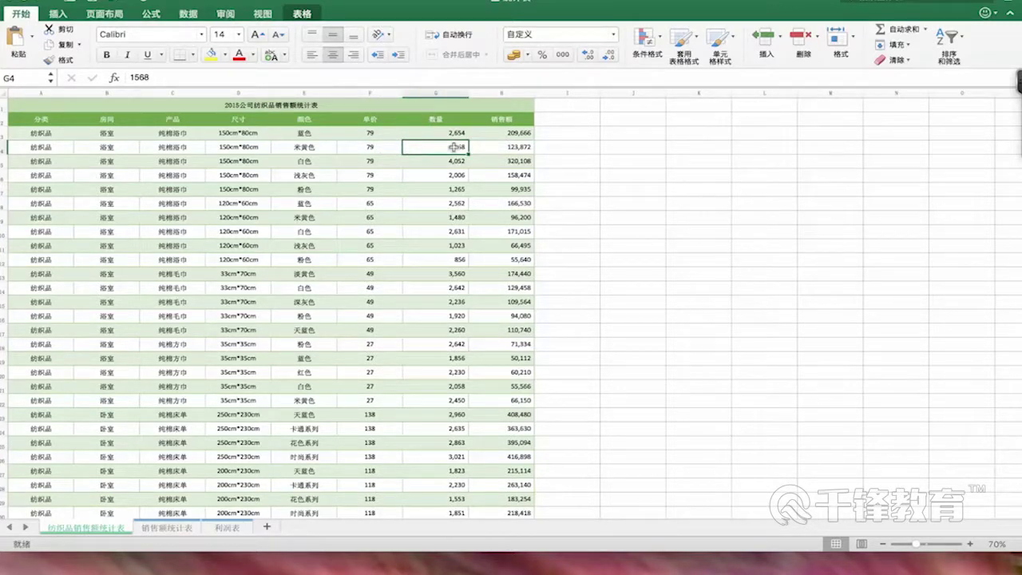
{"action": "left_click", "coordinate": [513, 147]}
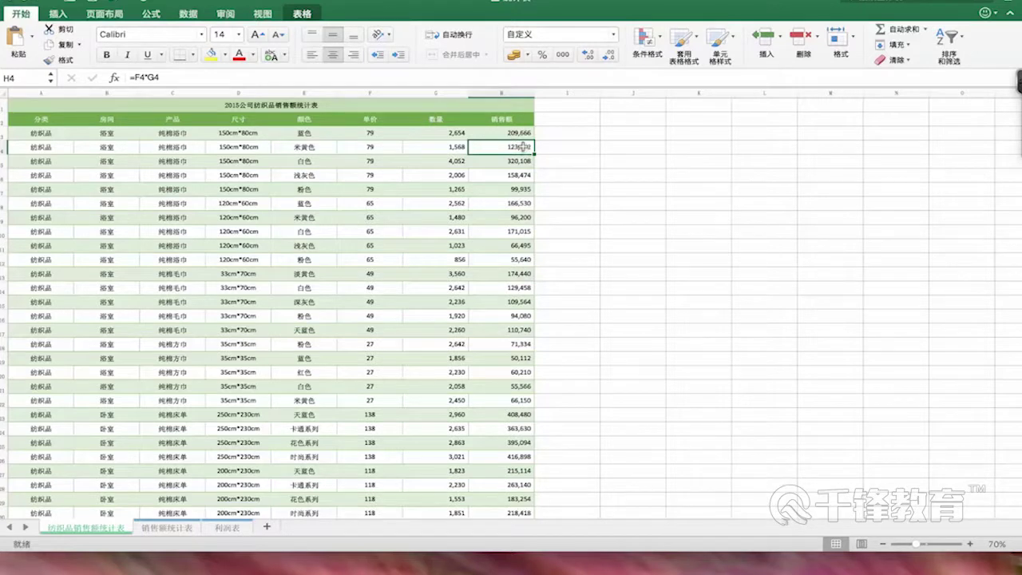
{"action": "left_click", "coordinate": [166, 76]}
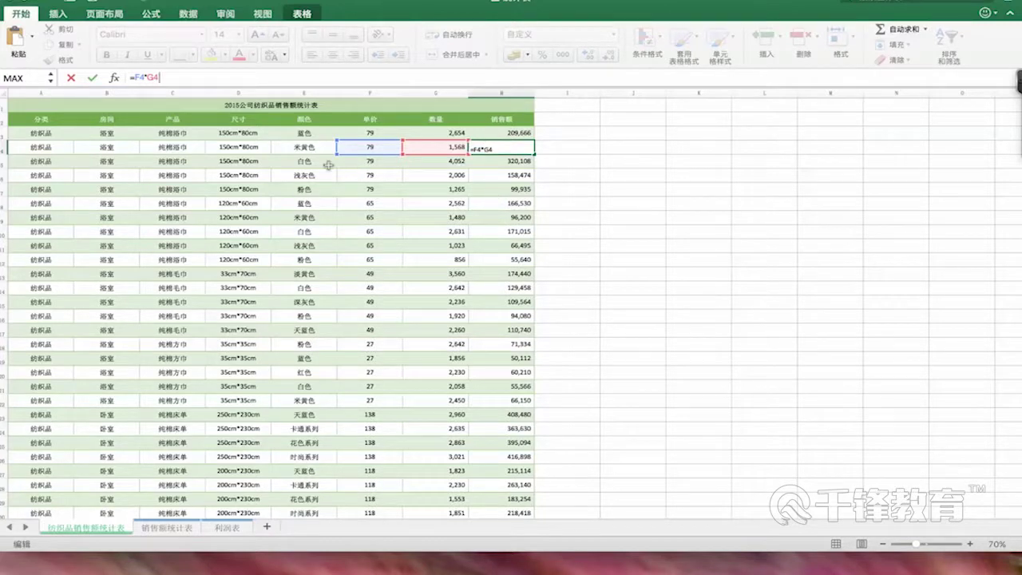
{"action": "key", "text": "Return"}
- Select cells G6, B3, F4 and F23 in turn to check their contents and cell addresses
{"action": "left_click", "coordinate": [409, 174]}
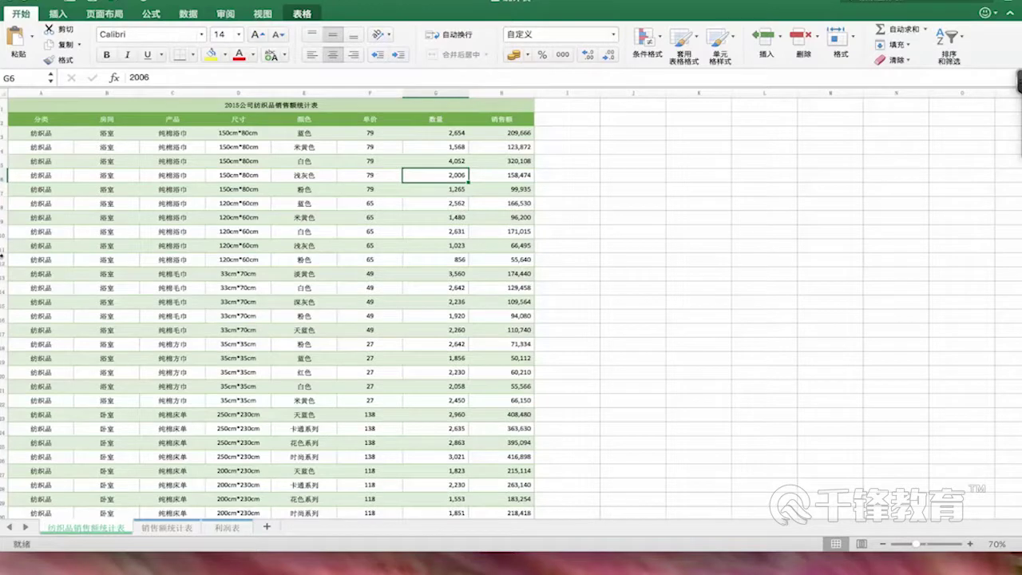
{"action": "left_click", "coordinate": [106, 134]}
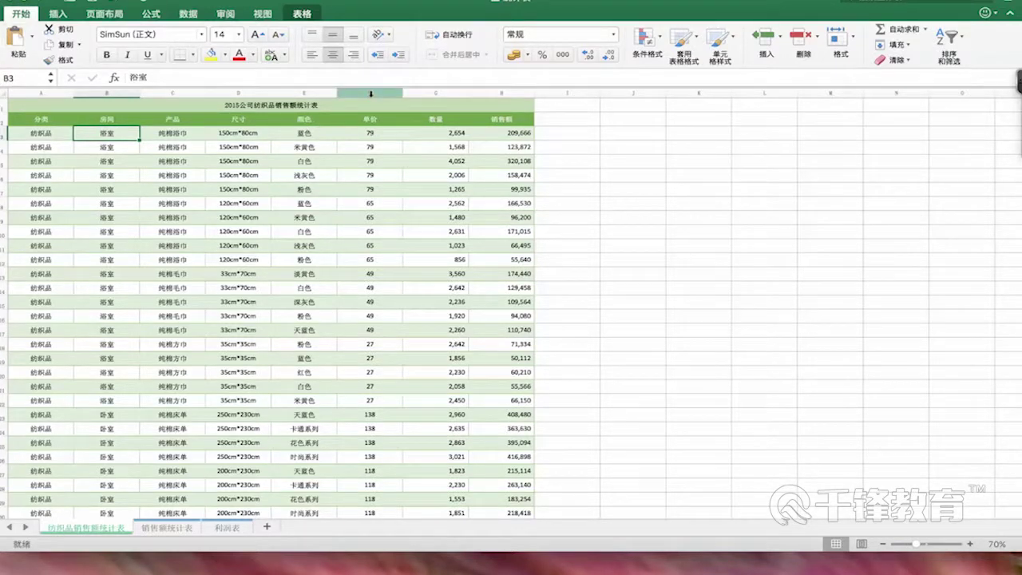
{"action": "left_click", "coordinate": [371, 147]}
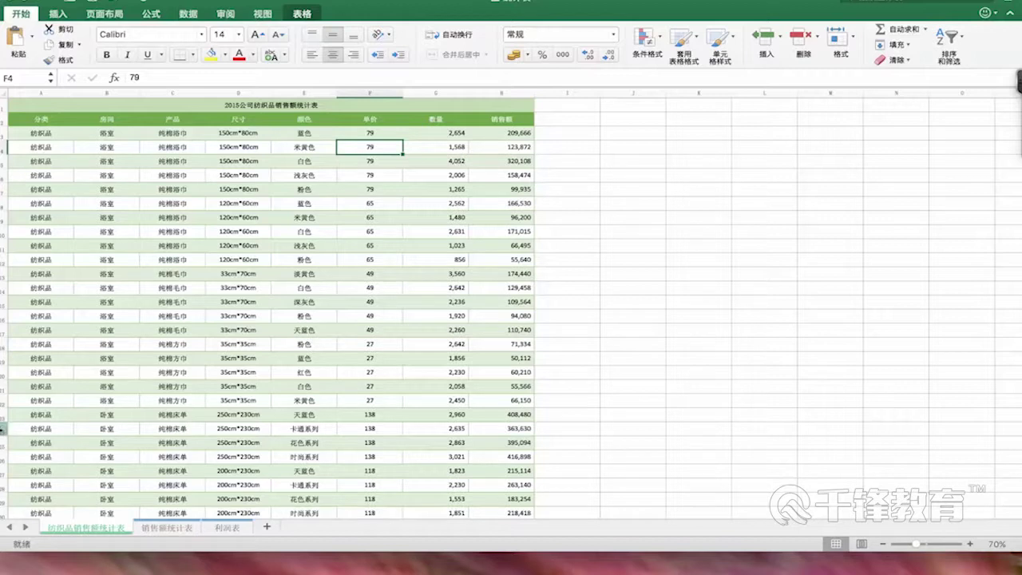
{"action": "left_click", "coordinate": [377, 414]}
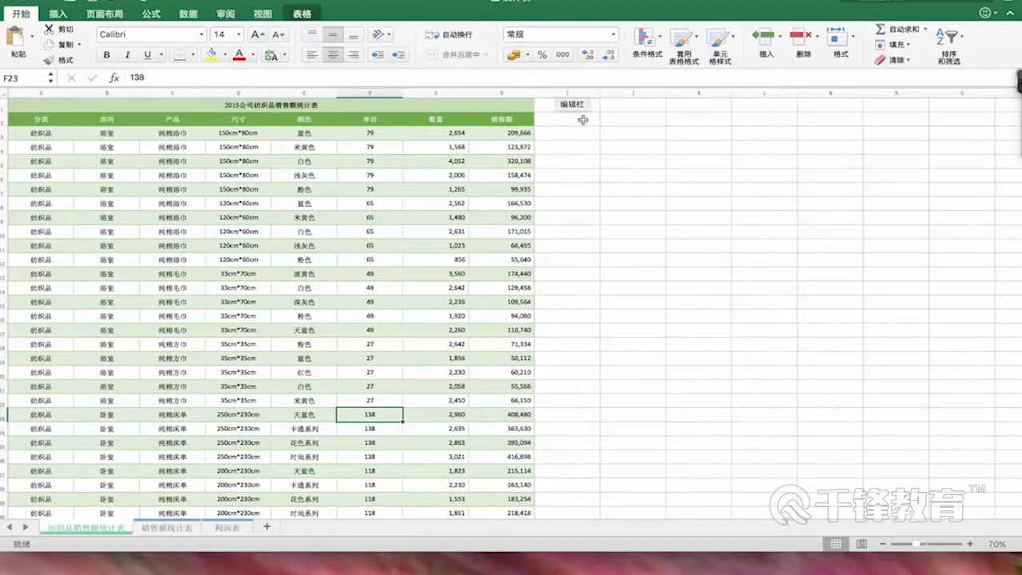
- Examine the empty columns and rows beyond the textile sales table, finishing back at the table's title row
{"action": "scroll", "coordinate": [583, 125], "scroll_direction": "right", "scroll_amount": 15}
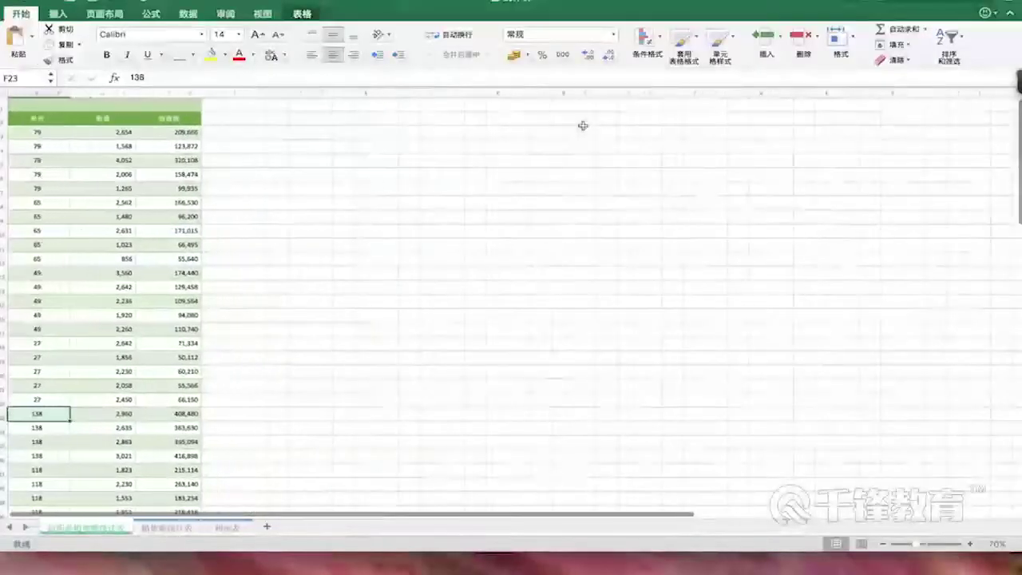
{"action": "scroll", "coordinate": [583, 125], "scroll_direction": "right", "scroll_amount": 15}
{"action": "scroll", "coordinate": [583, 125], "scroll_direction": "down", "scroll_amount": 2}
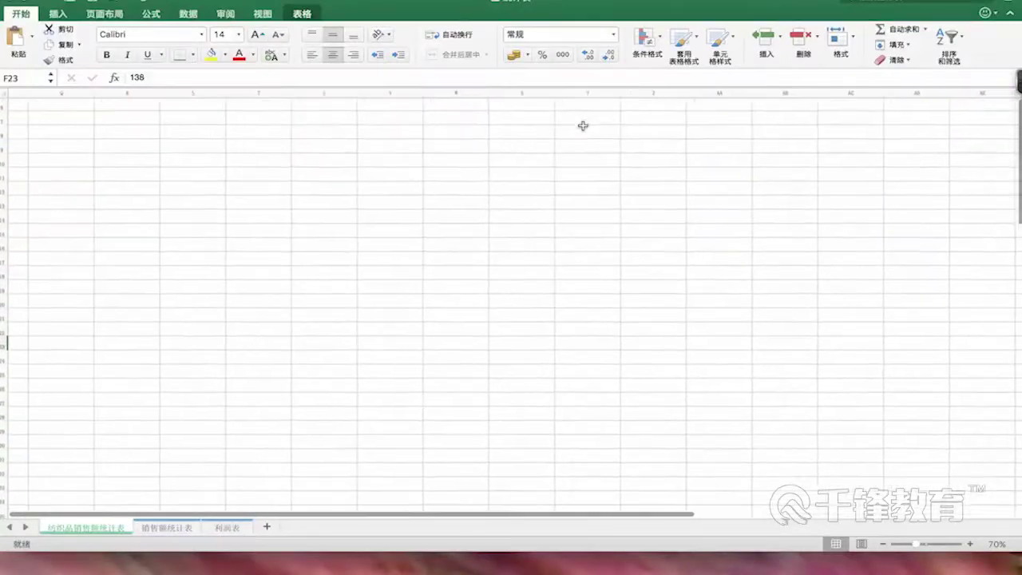
{"action": "scroll", "coordinate": [577, 118], "scroll_direction": "up", "scroll_amount": 3}
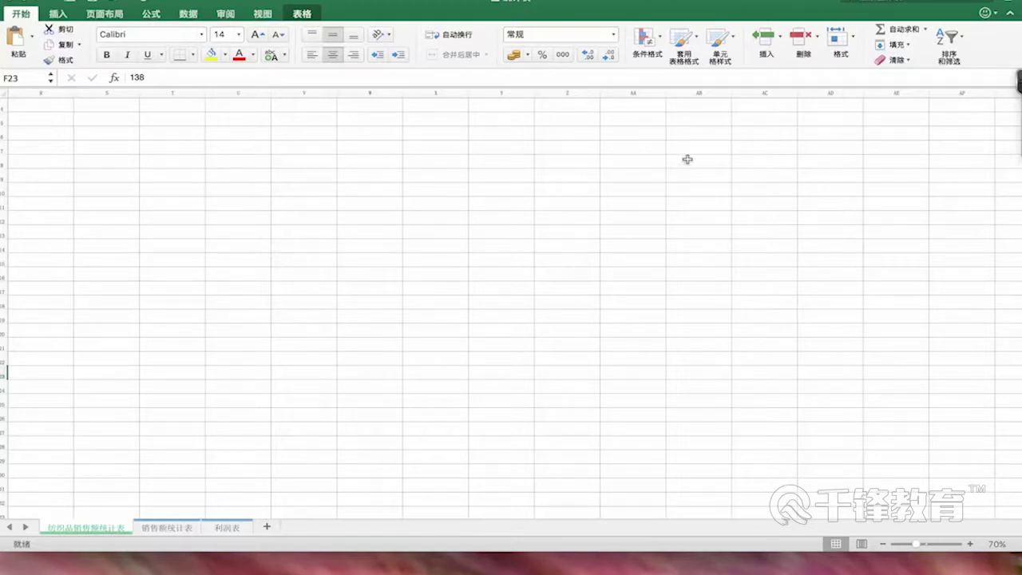
{"action": "scroll", "coordinate": [695, 233], "scroll_direction": "left", "scroll_amount": 5}
{"action": "scroll", "coordinate": [694, 236], "scroll_direction": "left", "scroll_amount": 10}
{"action": "scroll", "coordinate": [695, 236], "scroll_direction": "up", "scroll_amount": 2}
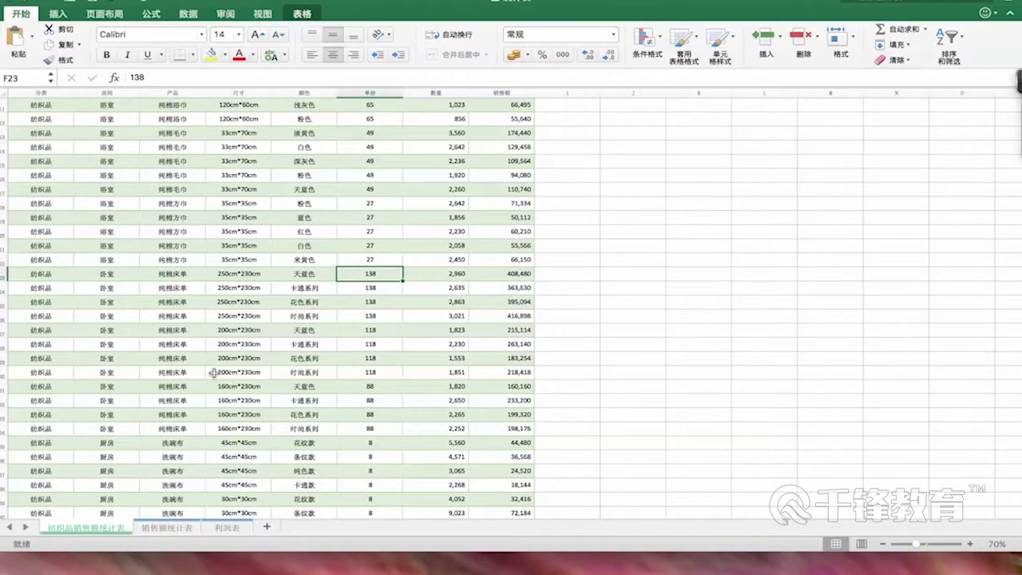
{"action": "scroll", "coordinate": [214, 372], "scroll_direction": "up", "scroll_amount": 5}
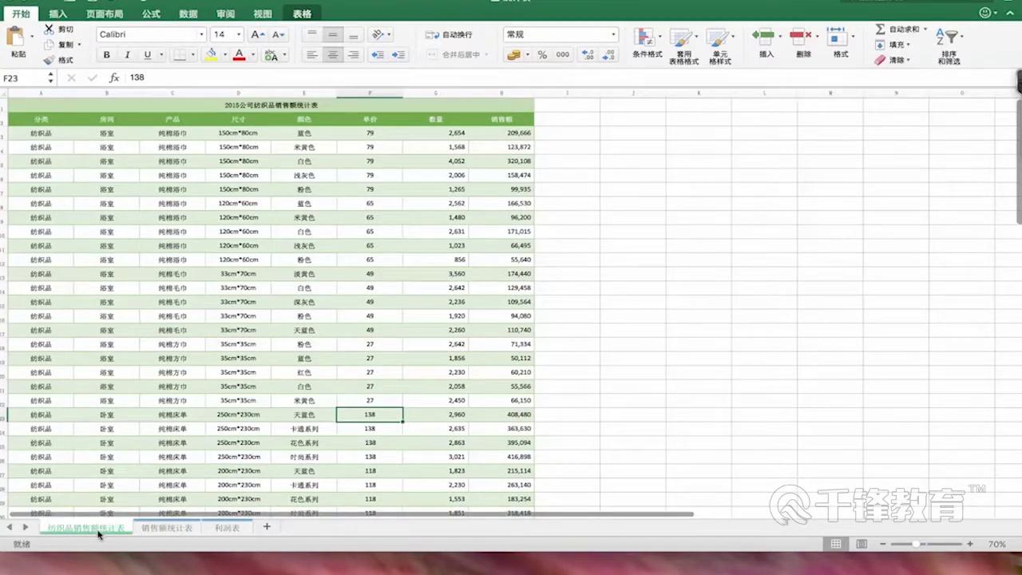
- Look through the worksheets 纺织品销售额统计表, 销售额统计表 and 利润表, ending on 利润表
{"action": "left_click", "coordinate": [162, 524]}
{"action": "left_click", "coordinate": [222, 528]}
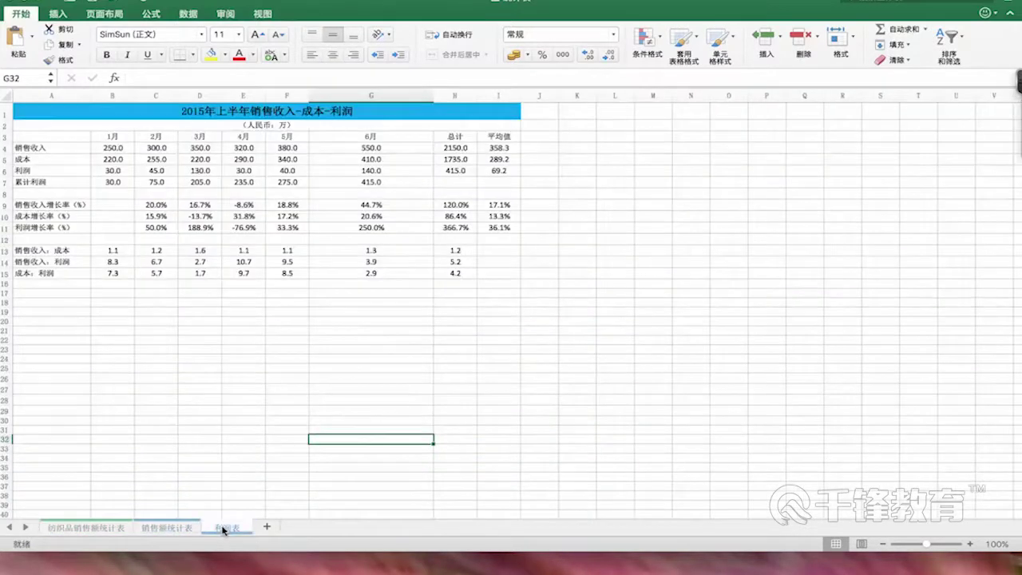
{"action": "left_click", "coordinate": [181, 529]}
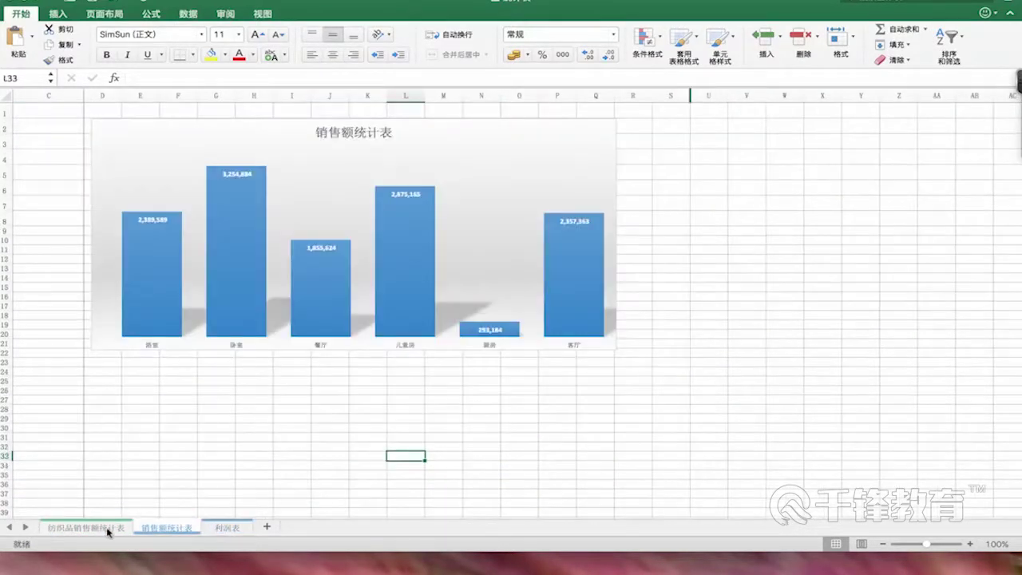
{"action": "left_click", "coordinate": [113, 528]}
{"action": "left_click", "coordinate": [149, 529]}
{"action": "left_click", "coordinate": [217, 530]}
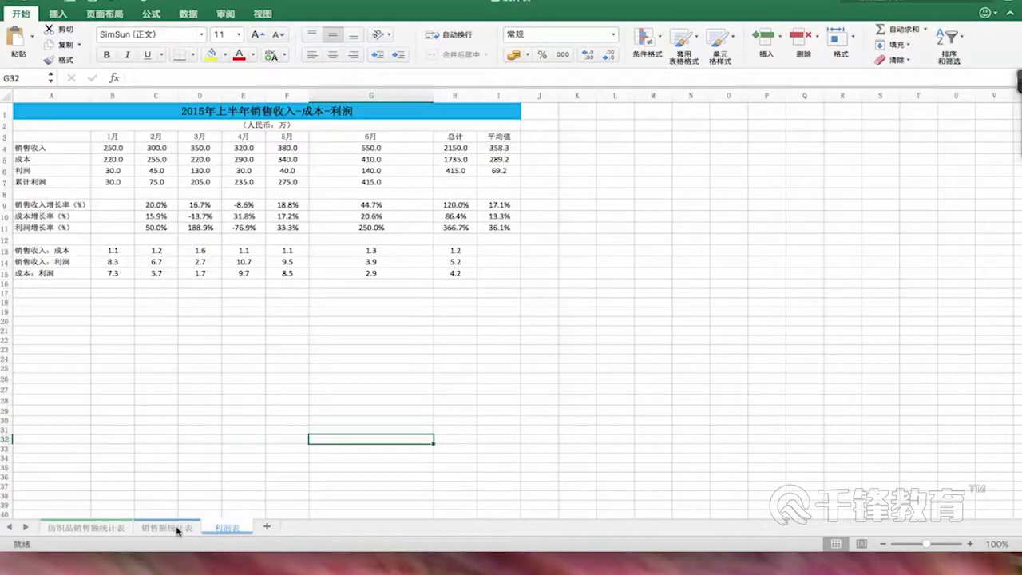
- Add a blank worksheet after 利润表 and open its name for editing, keeping the default name
{"action": "left_click", "coordinate": [268, 528]}
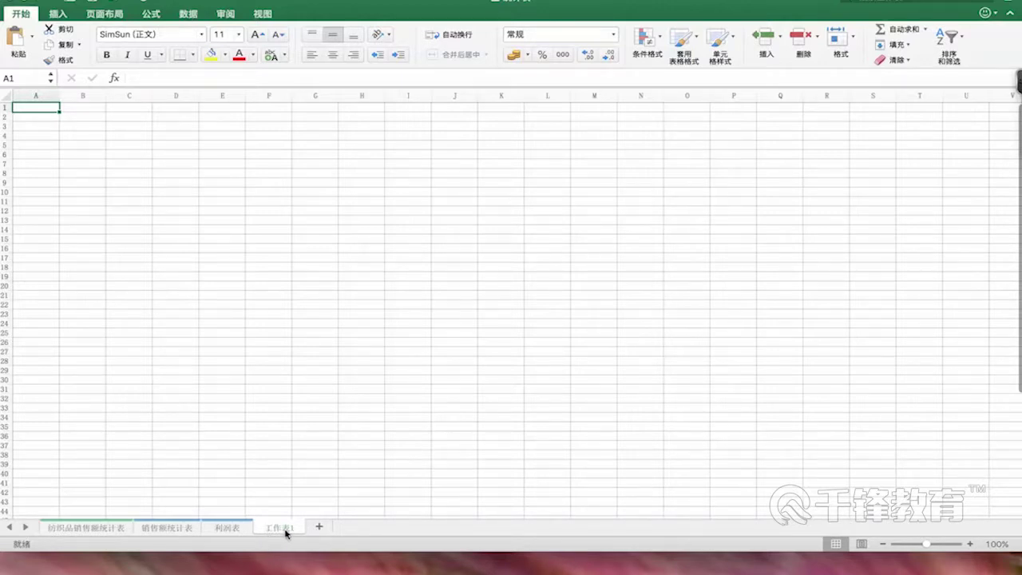
{"action": "double_click", "coordinate": [285, 528]}
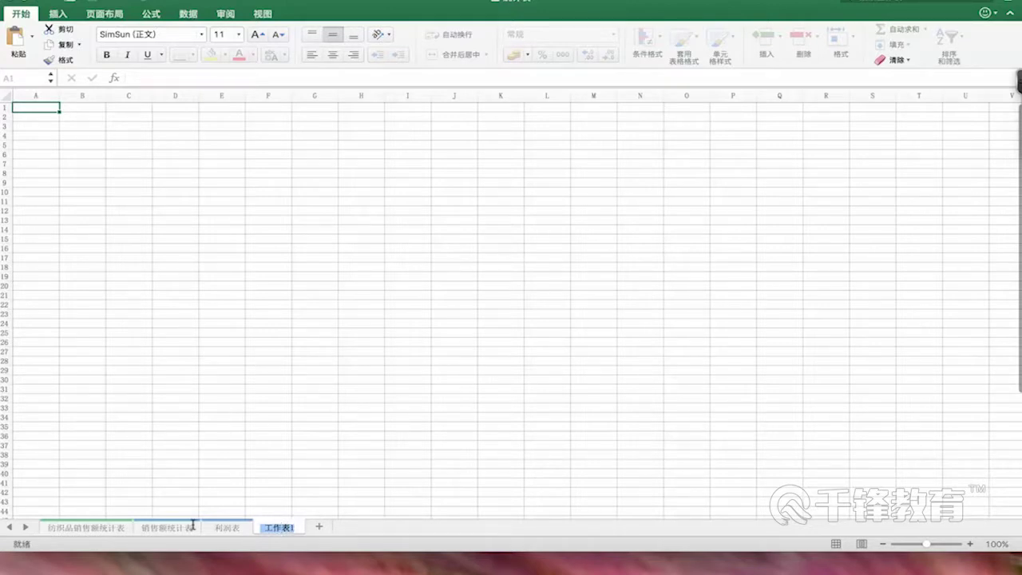
{"action": "key", "text": "Return"}
- Create a new blank workbook after revisiting the 纺织品销售额统计表 and 销售额统计表 sheets
{"action": "left_click", "coordinate": [104, 527]}
{"action": "left_click", "coordinate": [157, 528]}
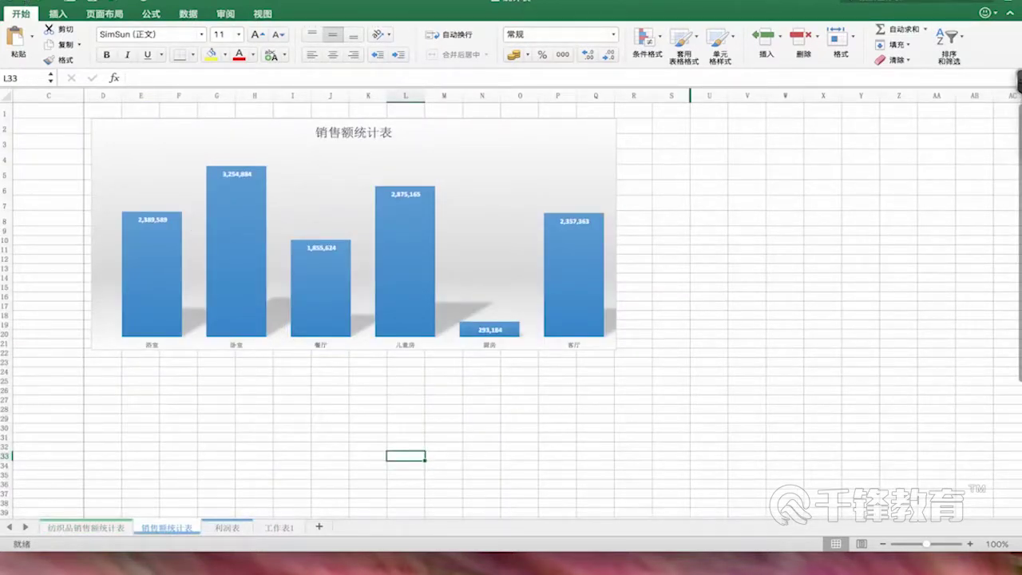
{"action": "left_click", "coordinate": [94, 0]}
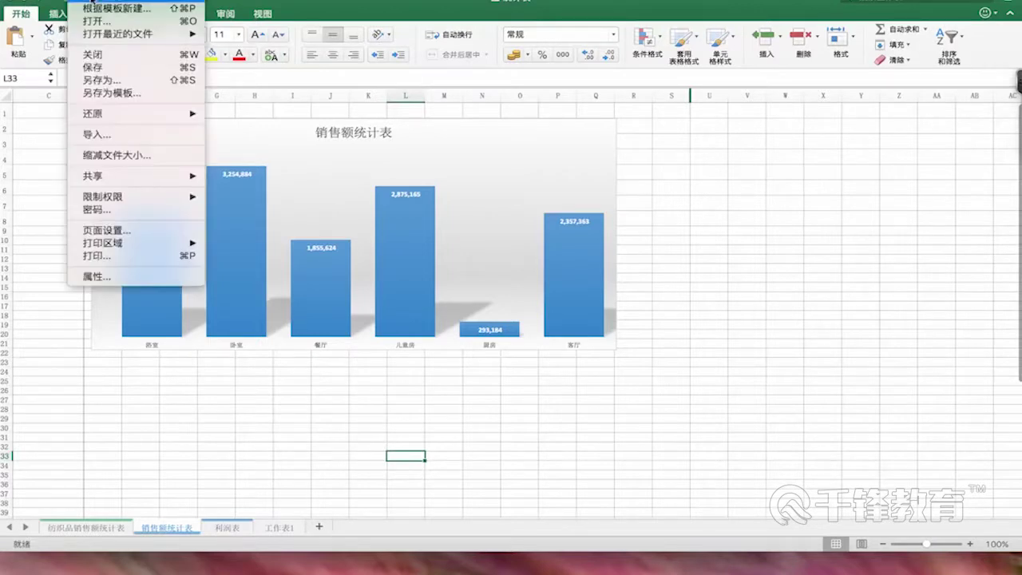
{"action": "left_click", "coordinate": [92, 2]}
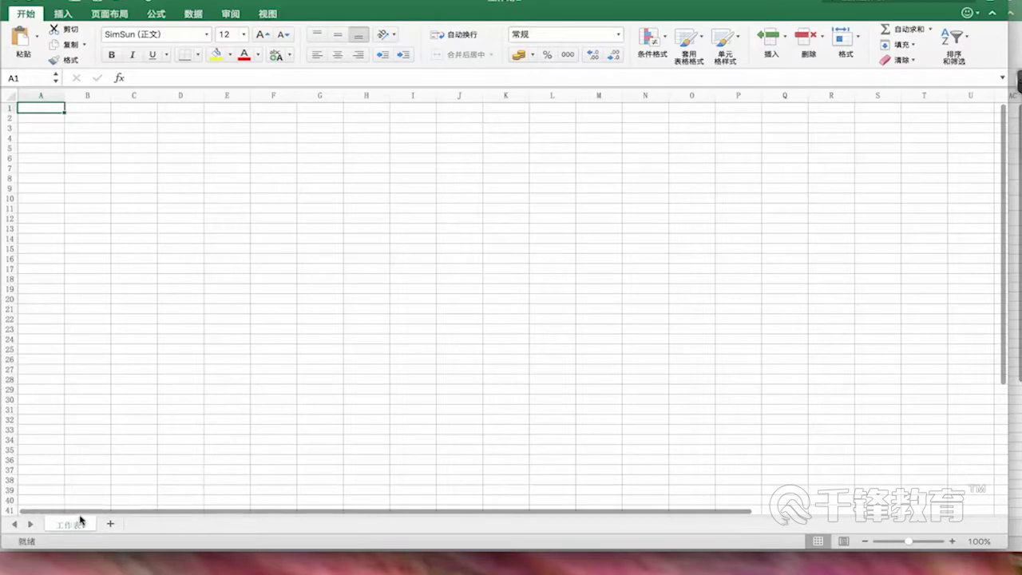
{"action": "scroll", "coordinate": [149, 439], "scroll_direction": "down", "scroll_amount": 3}
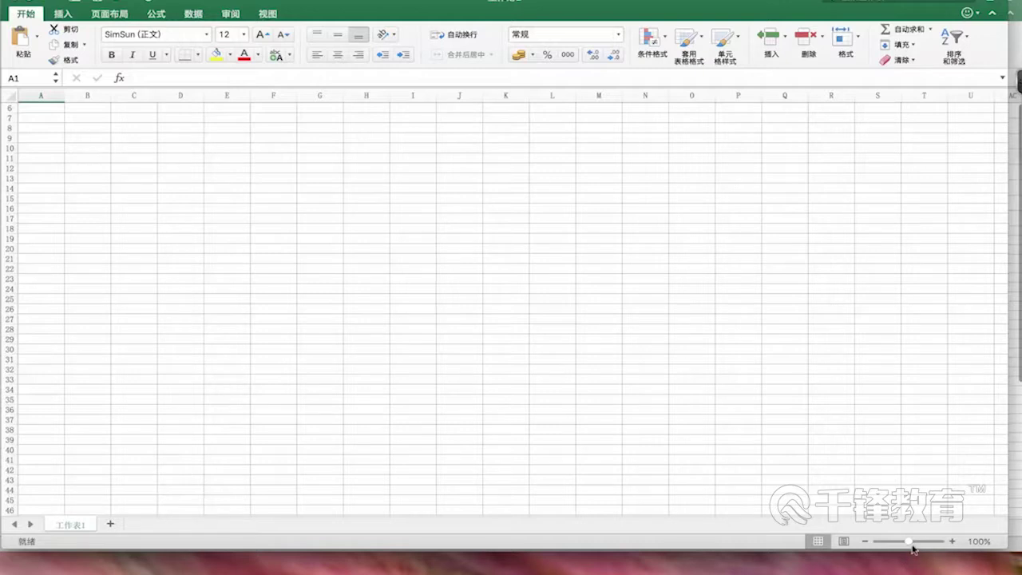
- Set the zoom of the 纺织品销售额统计表 sheet to 97%
{"action": "mouse_move", "coordinate": [910, 543]}
{"action": "left_mouse_down"}
{"action": "mouse_move", "coordinate": [894, 543]}
{"action": "mouse_move", "coordinate": [915, 543]}
{"action": "left_mouse_up"}
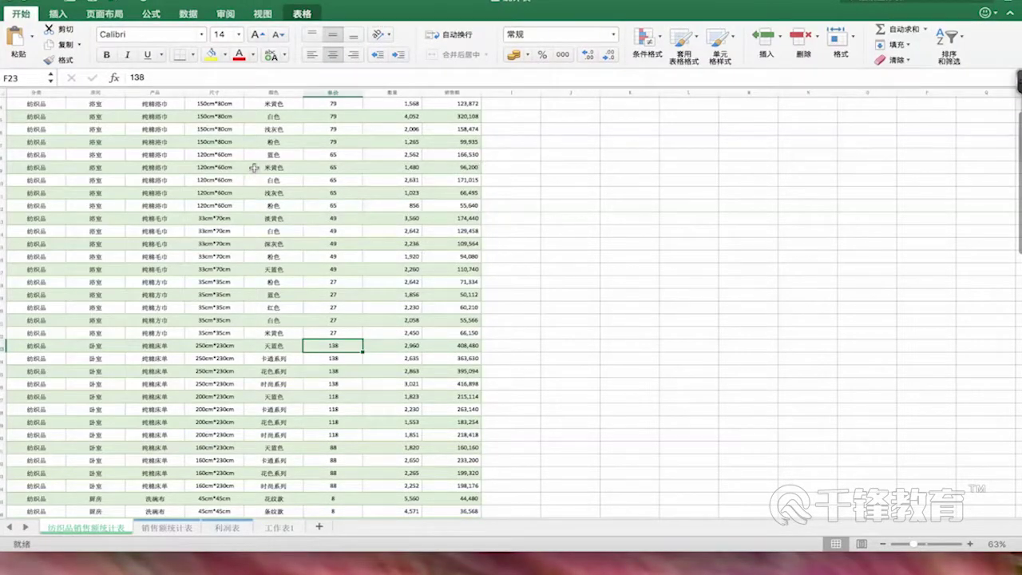
{"action": "left_click_drag", "start_coordinate": [914, 544], "coordinate": [926, 547]}
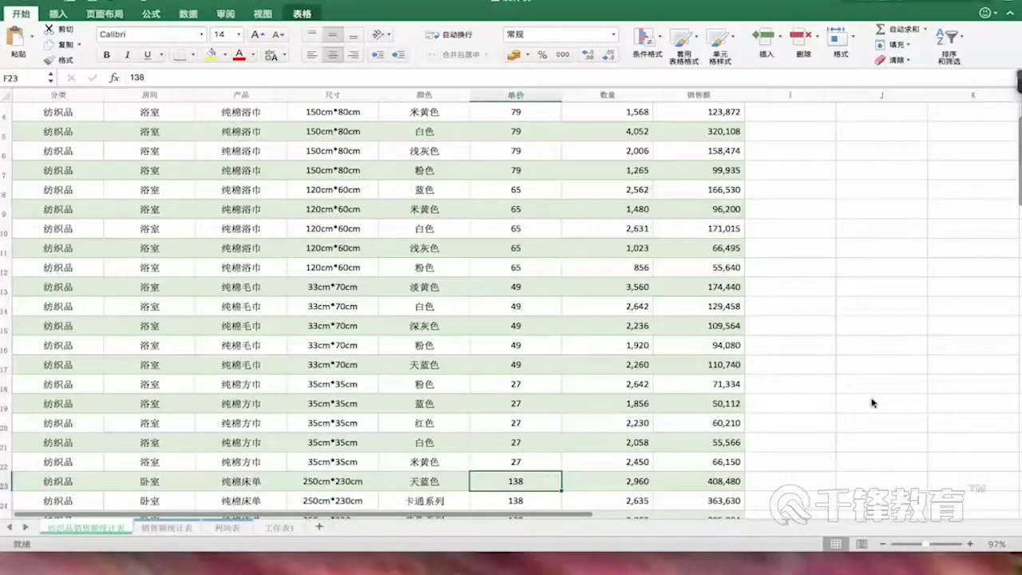
{"action": "scroll", "coordinate": [551, 328], "scroll_direction": "up", "scroll_amount": 3}
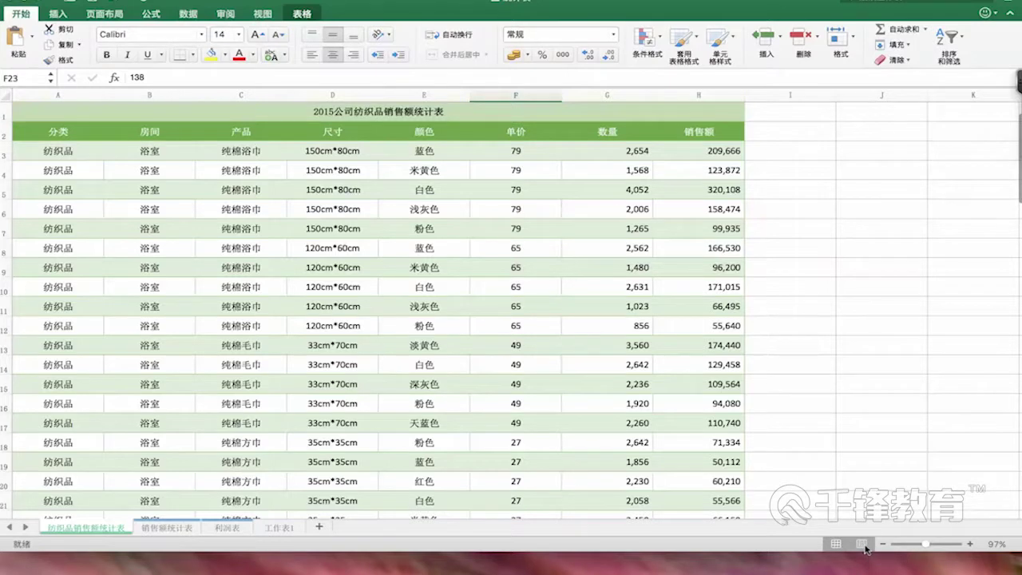
- View the textile sales sheet in page layout, return to normal view and select empty cell I10
{"action": "left_click", "coordinate": [863, 545]}
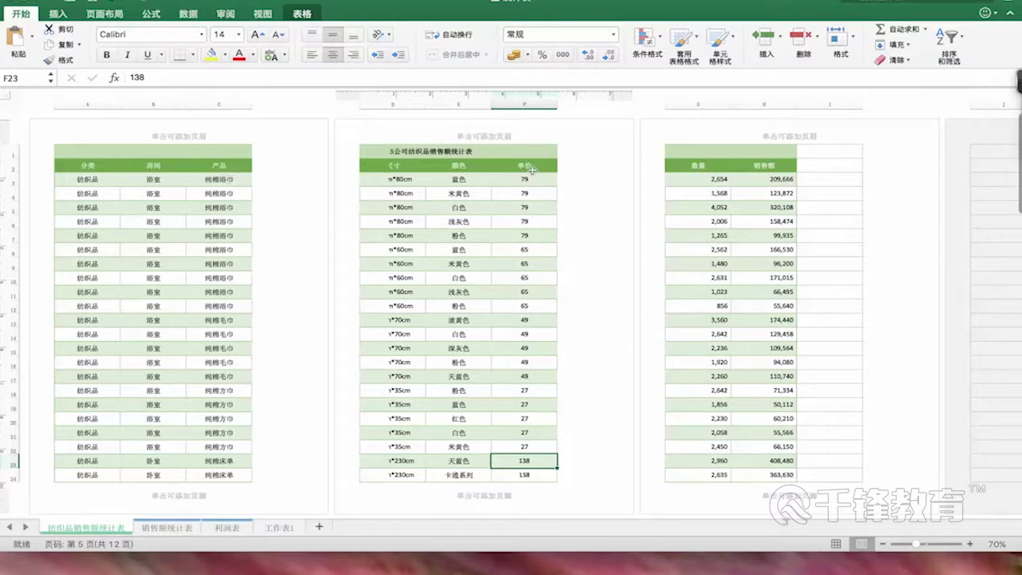
{"action": "left_click", "coordinate": [837, 544]}
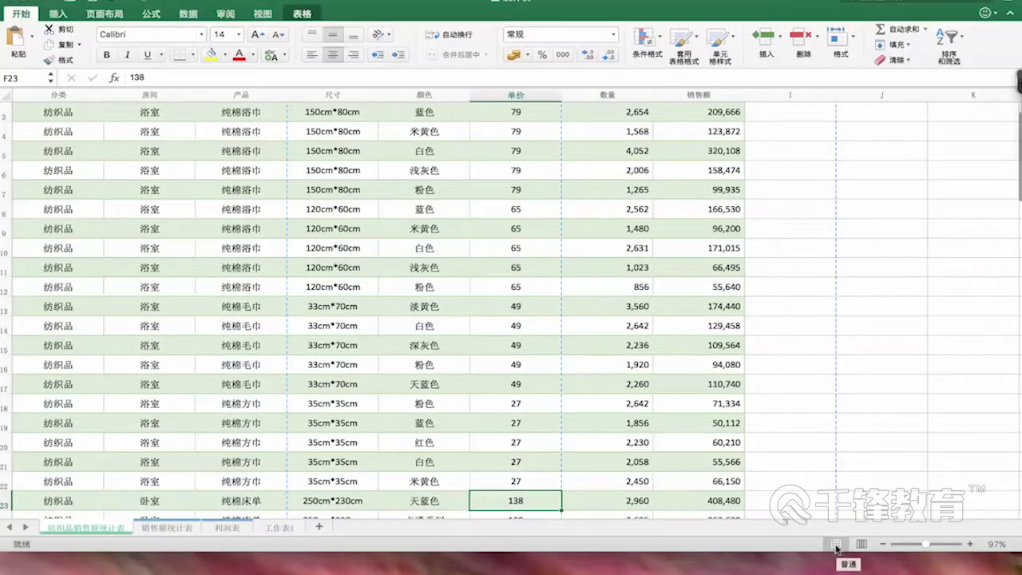
{"action": "left_click", "coordinate": [793, 250]}
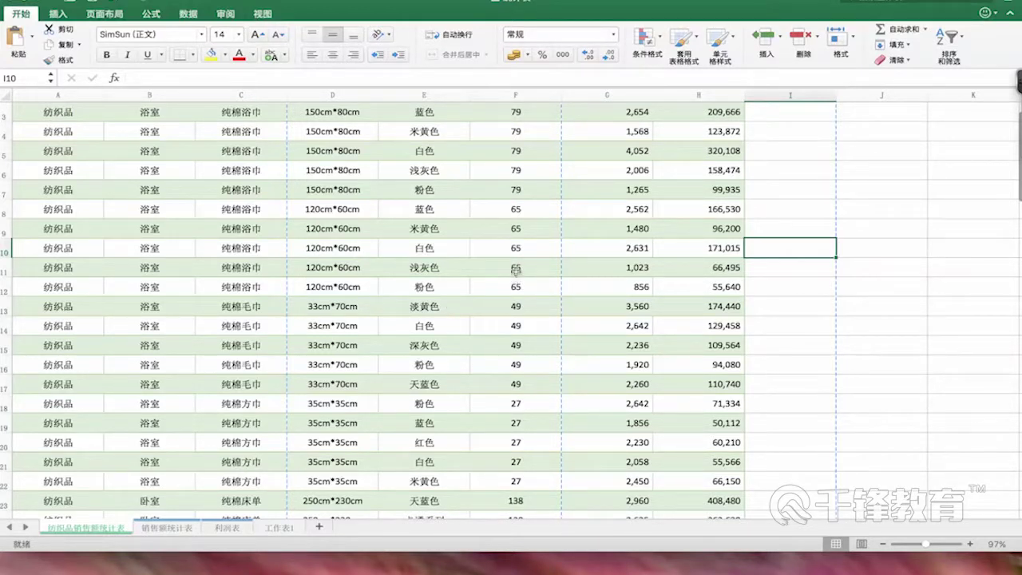
- Select F8:F10 and G5:H12 in turn to check the average, count and sum of each range
{"action": "left_click", "coordinate": [515, 267]}
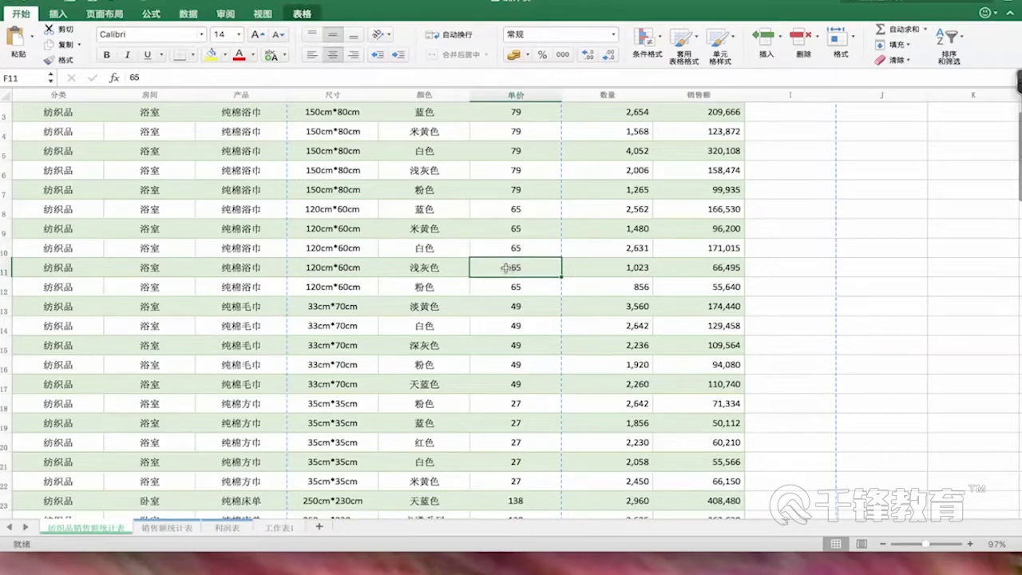
{"action": "left_click_drag", "start_coordinate": [492, 209], "coordinate": [520, 250]}
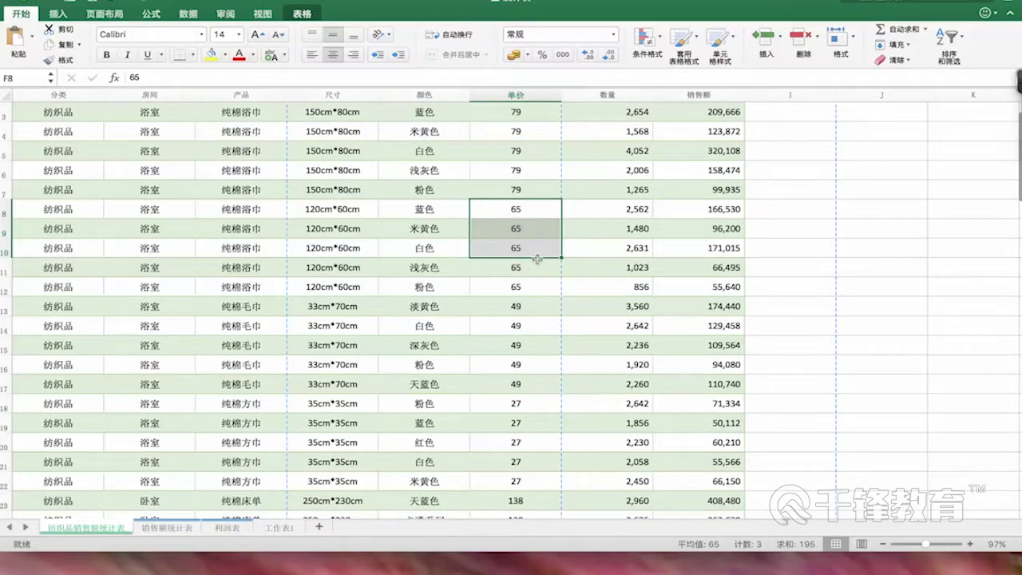
{"action": "mouse_move", "coordinate": [700, 572]}
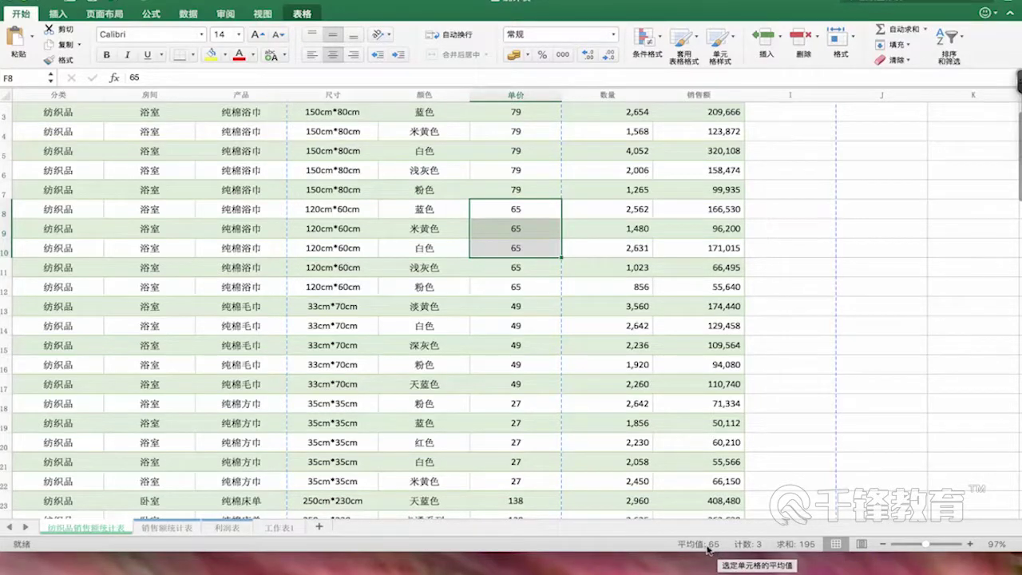
{"action": "left_click", "coordinate": [591, 151]}
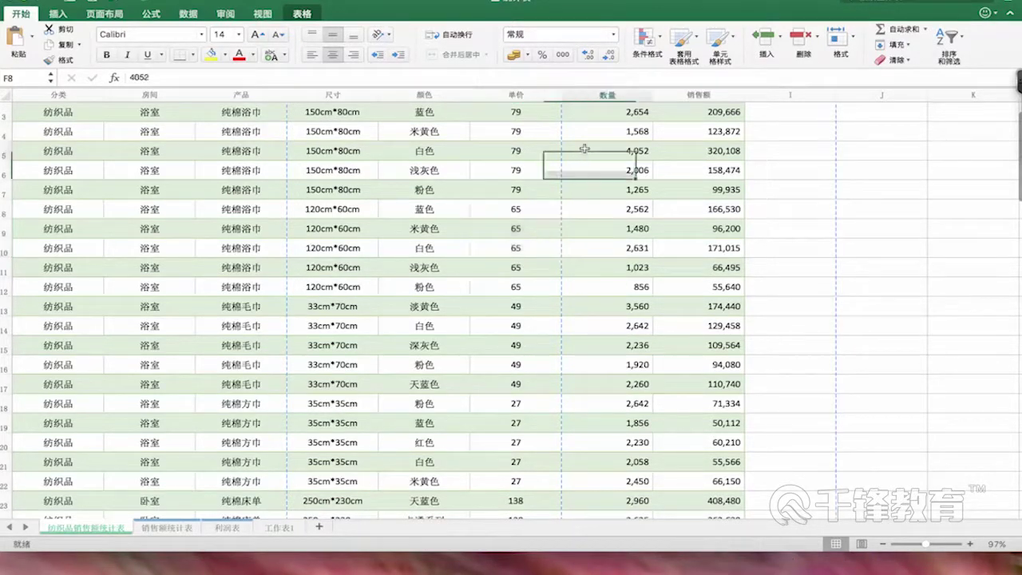
{"action": "left_click_drag", "start_coordinate": [596, 153], "coordinate": [665, 288]}
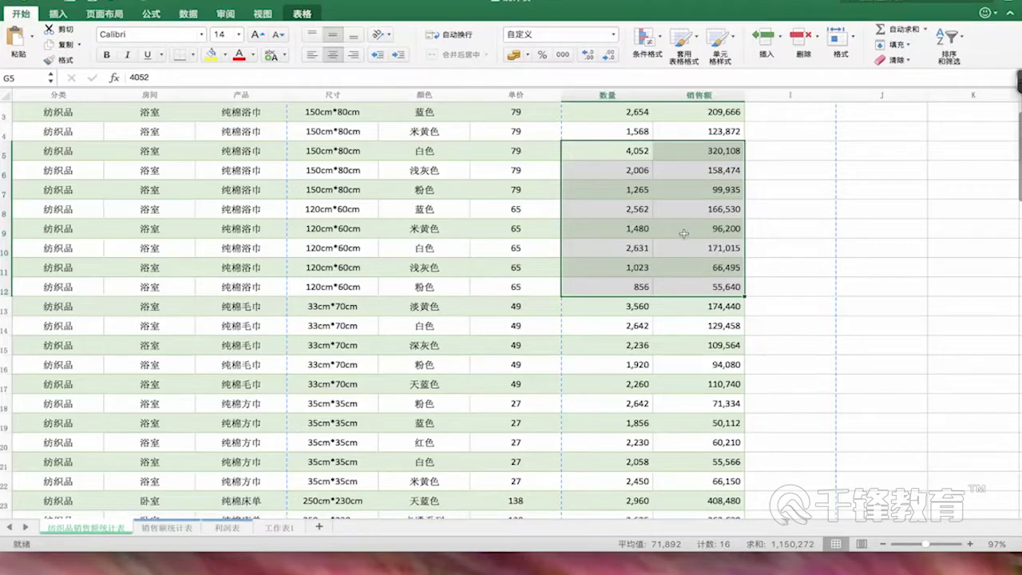
- Select the colours in E4:E11 and the sizes in D6:D14 in turn to check the count of each range
{"action": "left_click_drag", "start_coordinate": [400, 131], "coordinate": [435, 269]}
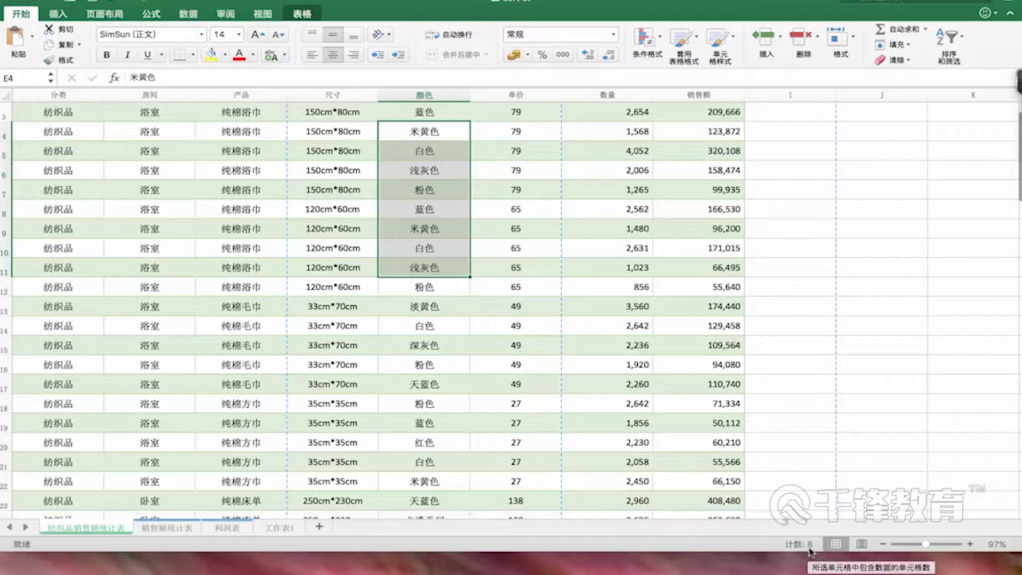
{"action": "left_click_drag", "start_coordinate": [300, 170], "coordinate": [338, 327]}
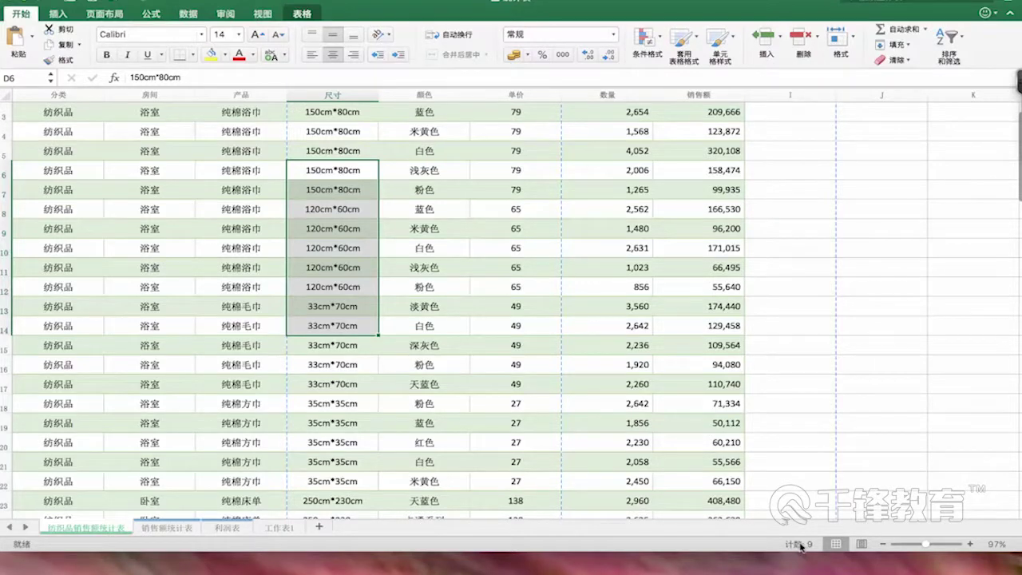
- Add the minimum (最小值) and maximum (最大值) to the status bar statistics and select unit prices from F5 downward to check them
{"action": "right_click", "coordinate": [665, 546]}
{"action": "right_click", "coordinate": [666, 545]}
{"action": "right_click", "coordinate": [667, 546]}
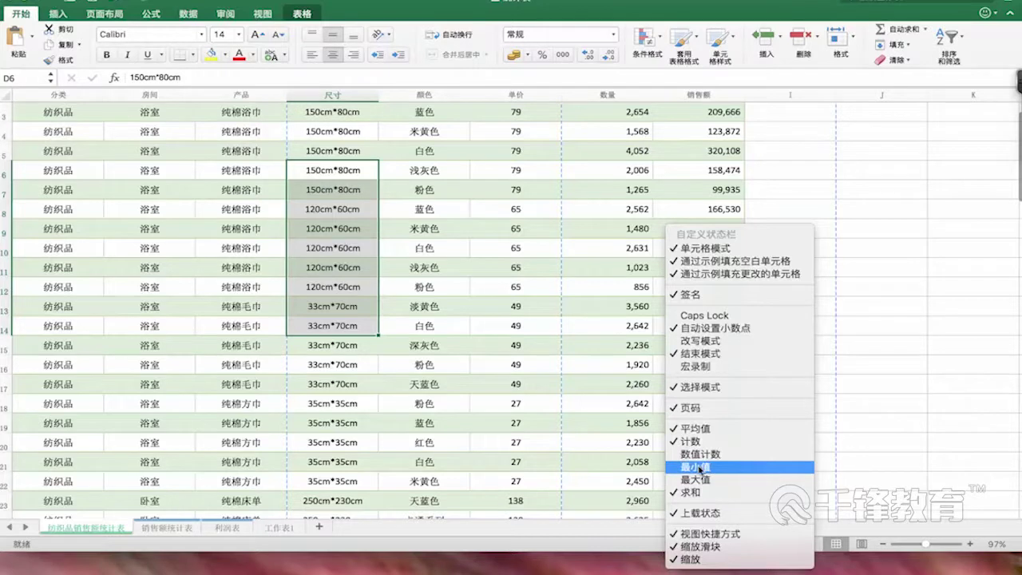
{"action": "left_click", "coordinate": [691, 468]}
{"action": "right_click", "coordinate": [666, 545]}
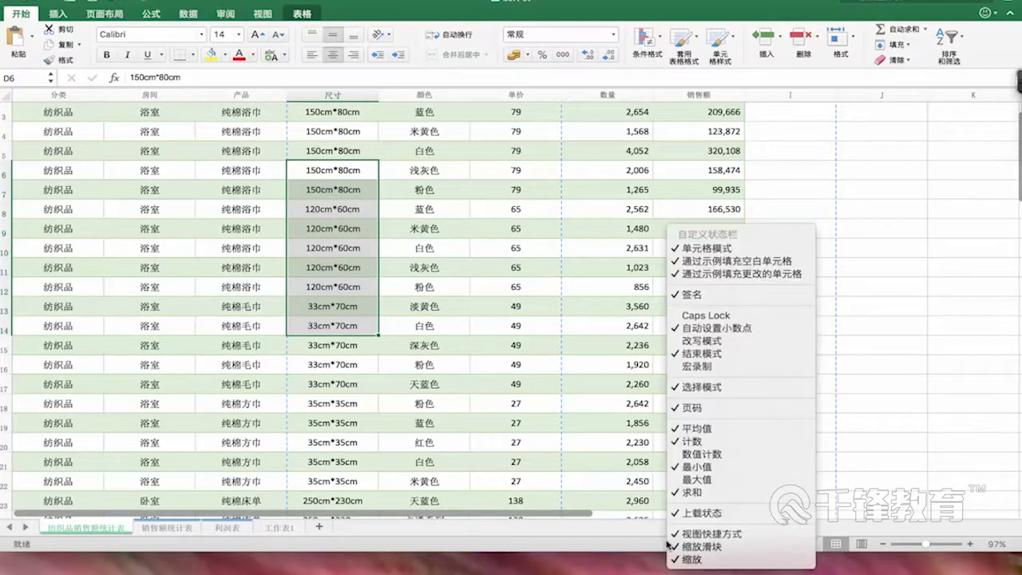
{"action": "left_click", "coordinate": [683, 482]}
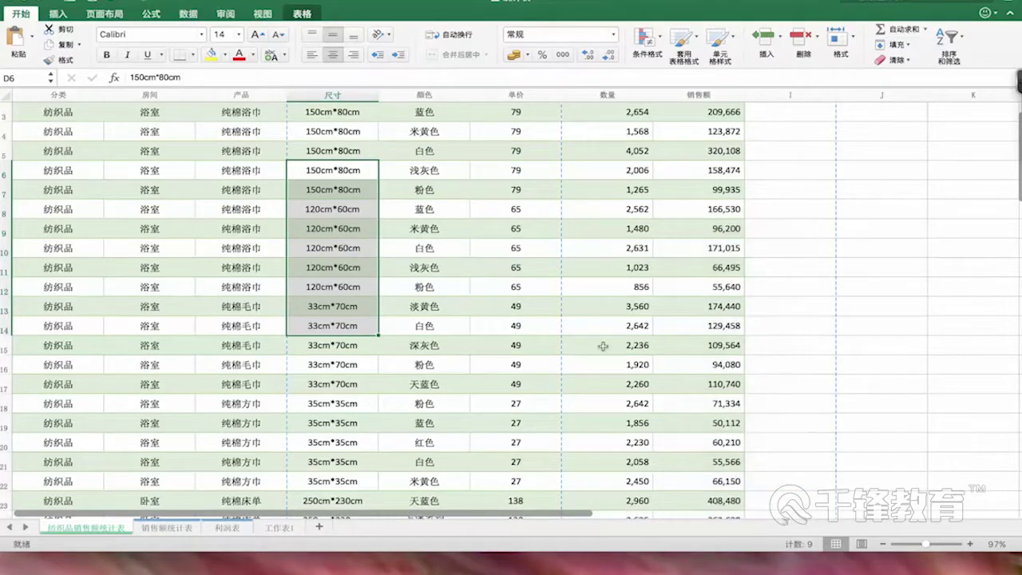
{"action": "left_click", "coordinate": [490, 151]}
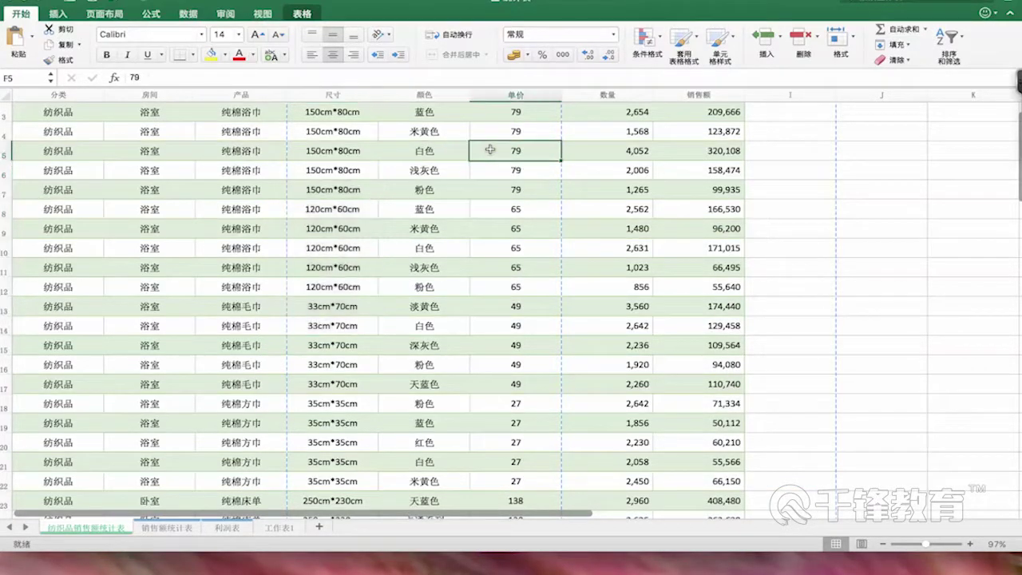
{"action": "left_click_drag", "start_coordinate": [489, 150], "coordinate": [511, 309]}
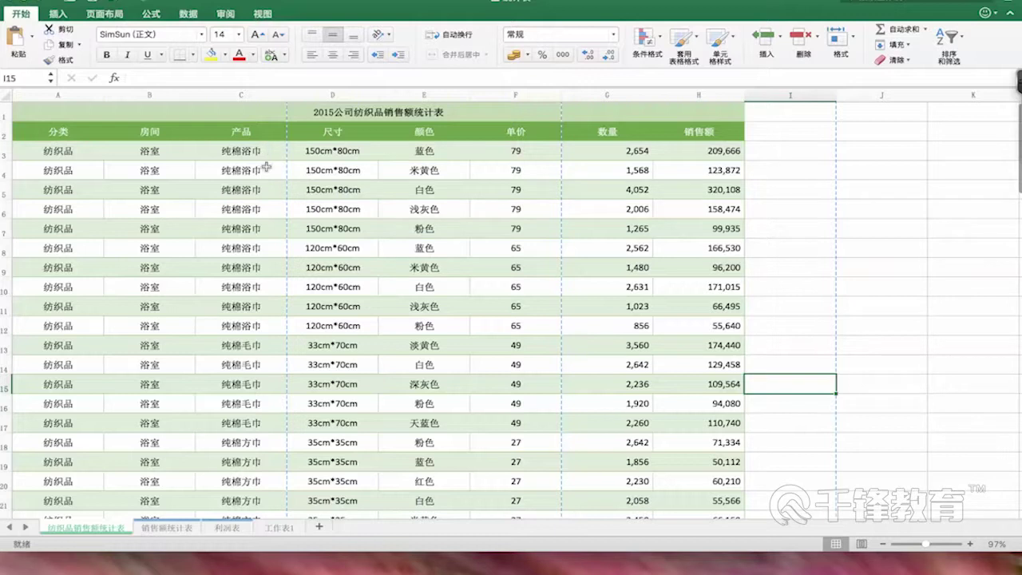
- Fill the quantity in G6 down to G9 and undo the fill
{"action": "left_click", "coordinate": [617, 210]}
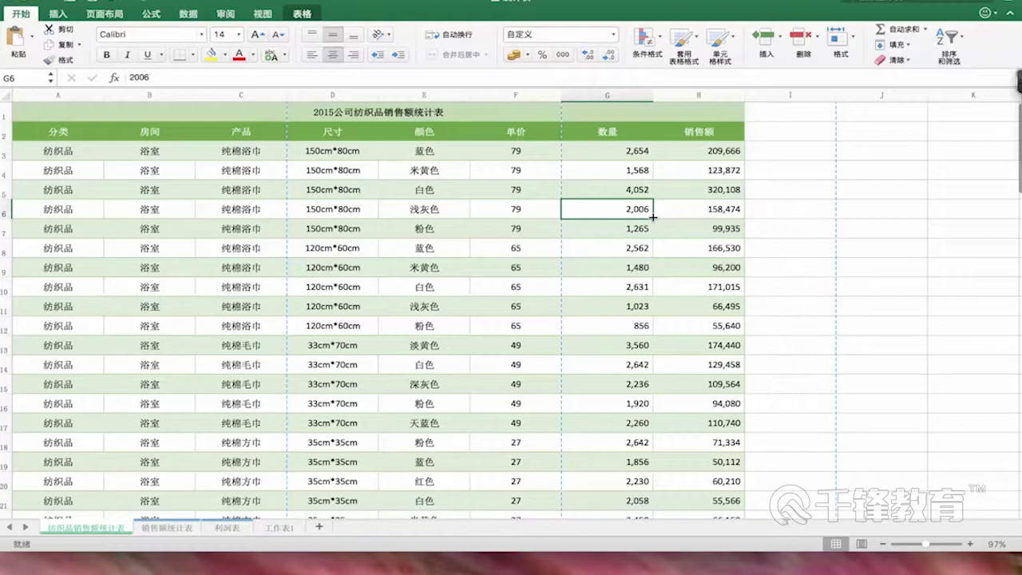
{"action": "left_click_drag", "start_coordinate": [653, 217], "coordinate": [673, 280]}
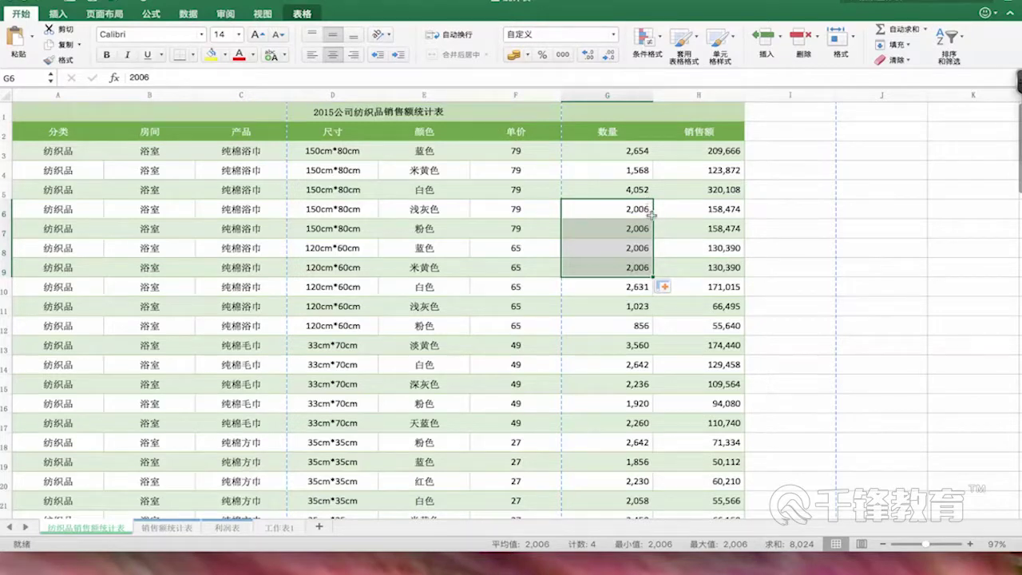
{"action": "key", "text": "super+z"}
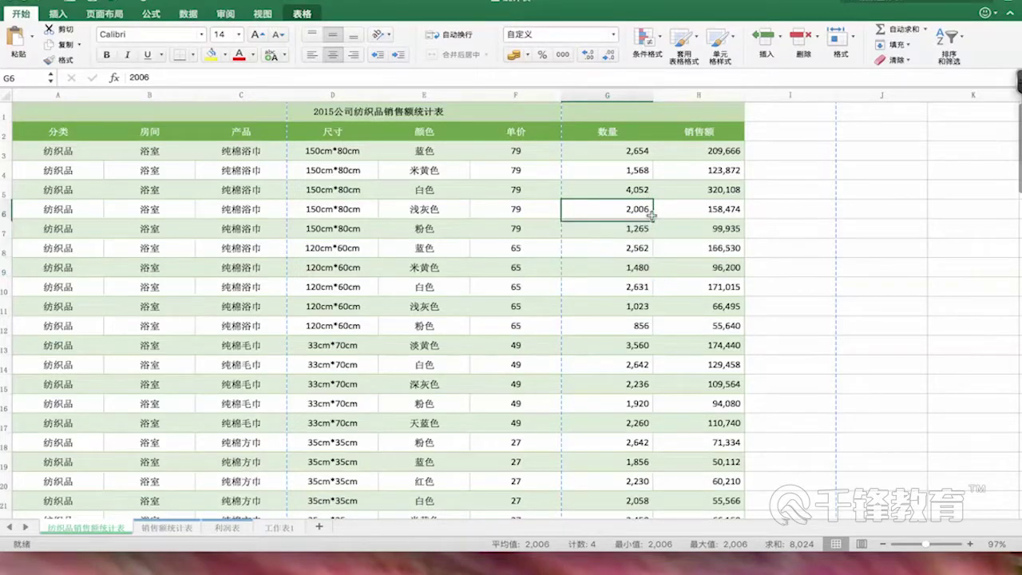
- Fill the empty cell I6 down to I10 and select J9
{"action": "left_click", "coordinate": [787, 209]}
{"action": "left_click_drag", "start_coordinate": [836, 218], "coordinate": [836, 299]}
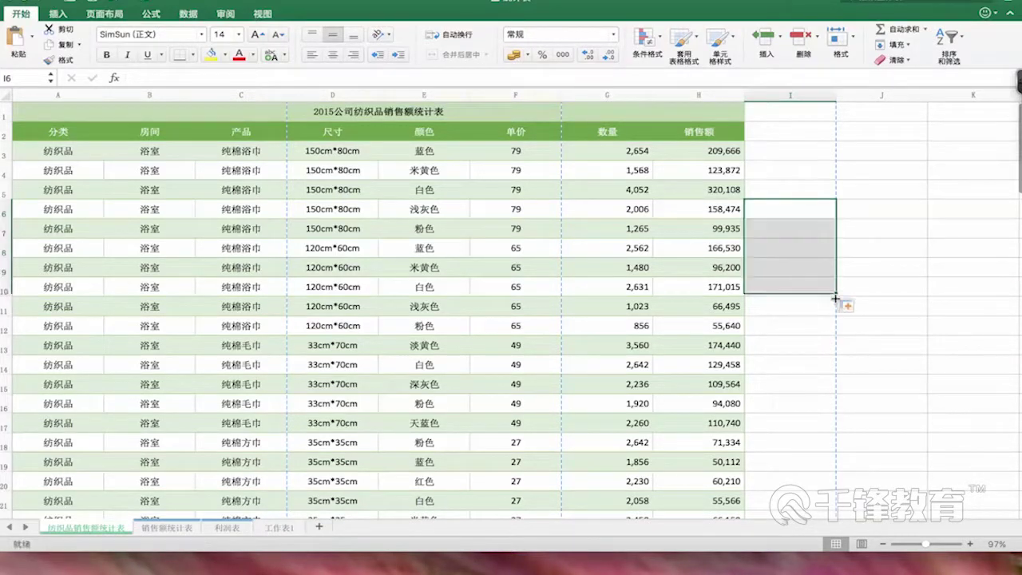
{"action": "left_click", "coordinate": [874, 264]}
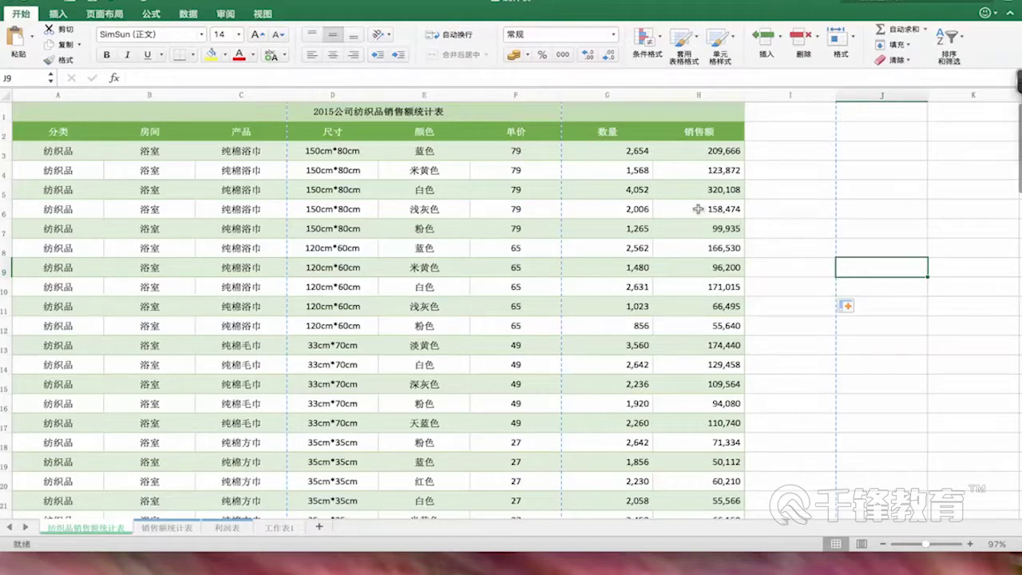
- Move the sales amount in H6 to I6 and, after undoing that, to K9, and undo the second move as well
{"action": "left_click", "coordinate": [698, 208]}
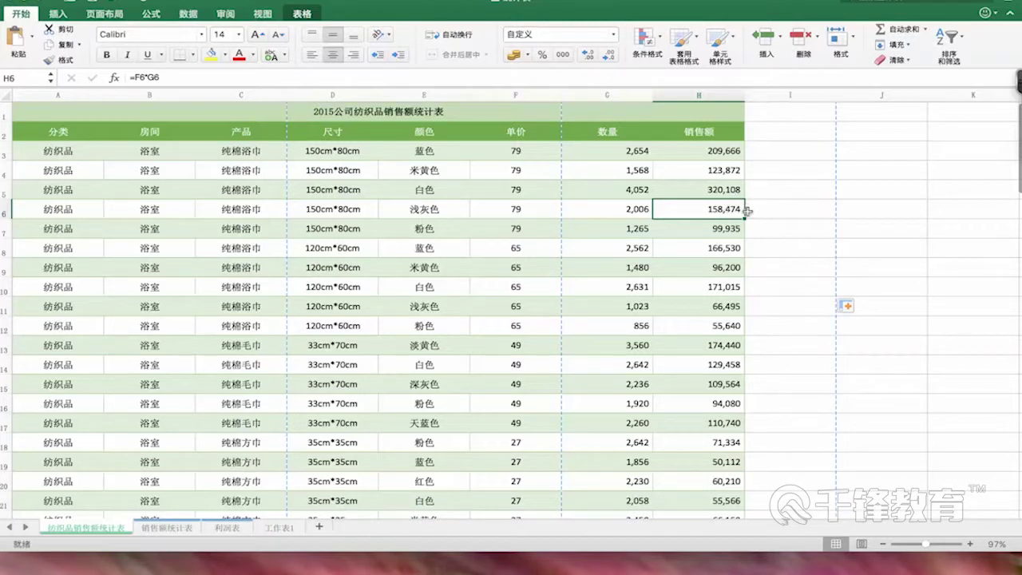
{"action": "left_click_drag", "start_coordinate": [744, 210], "coordinate": [772, 207]}
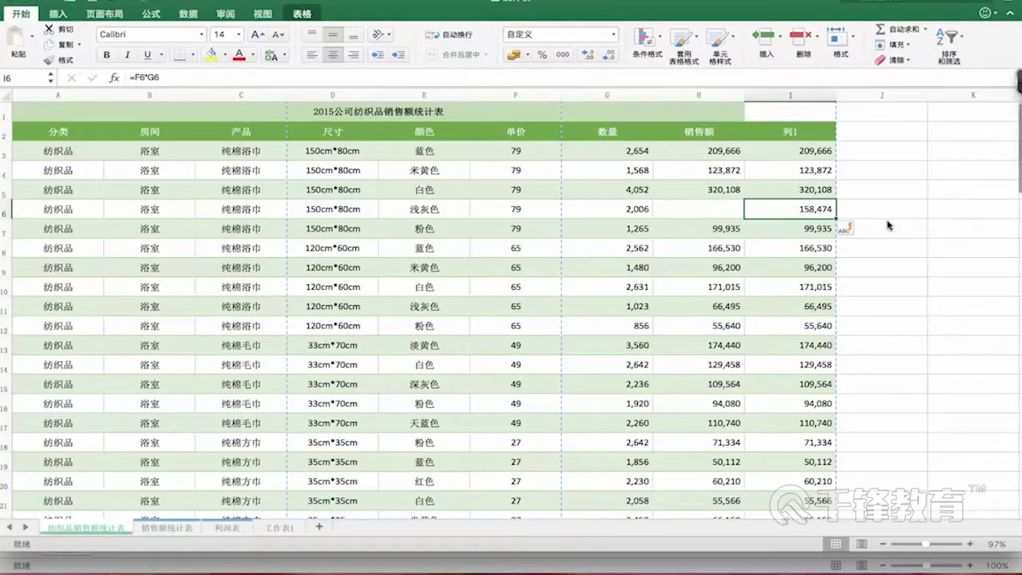
{"action": "key", "text": "super+z"}
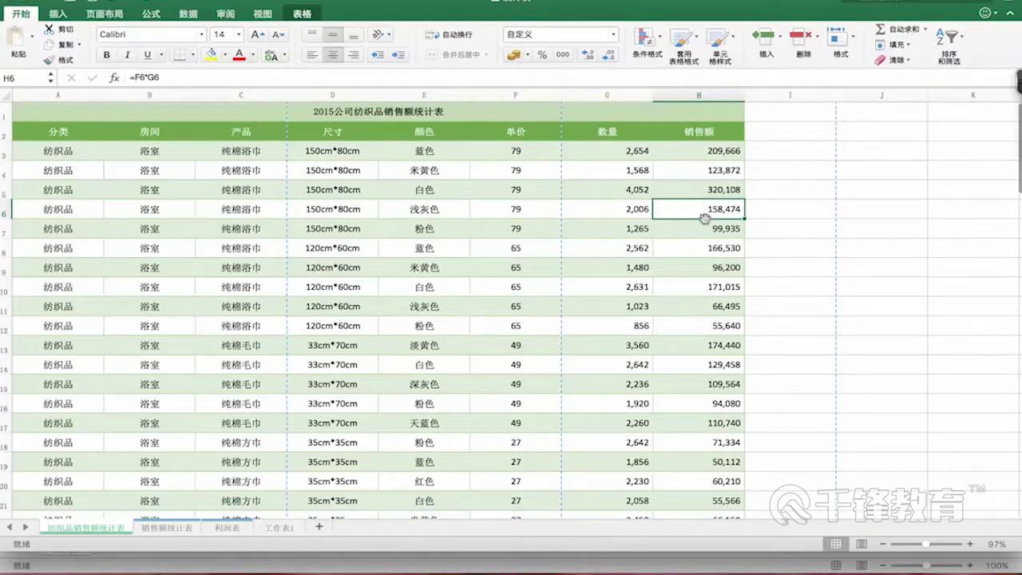
{"action": "left_click_drag", "start_coordinate": [704, 217], "coordinate": [955, 275]}
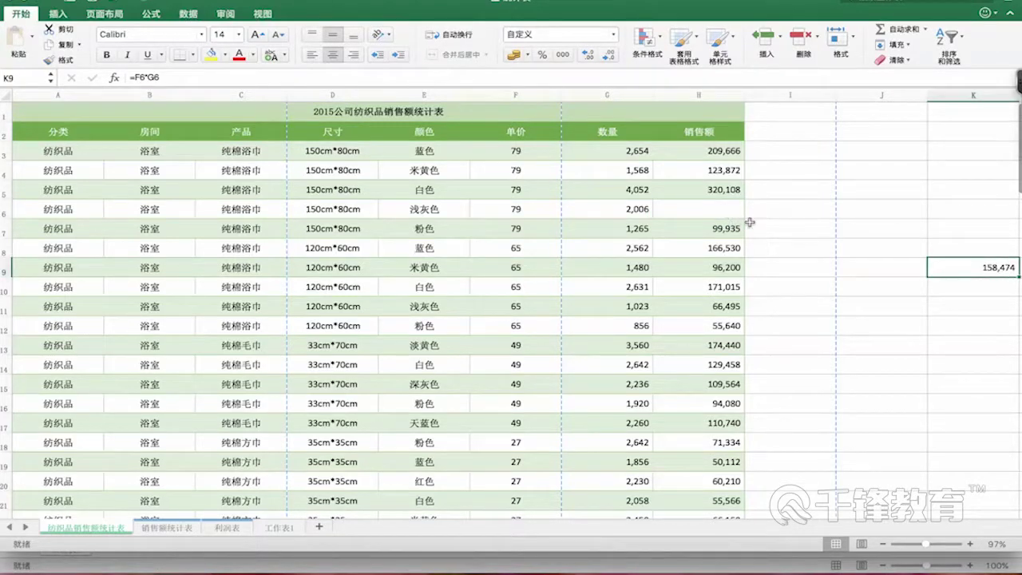
{"action": "key", "text": "ctrl+z"}
- Move the range G6:H11 to J11:K16, undo the move and select empty cell J7
{"action": "left_click", "coordinate": [619, 208]}
{"action": "left_click_drag", "start_coordinate": [618, 208], "coordinate": [723, 305]}
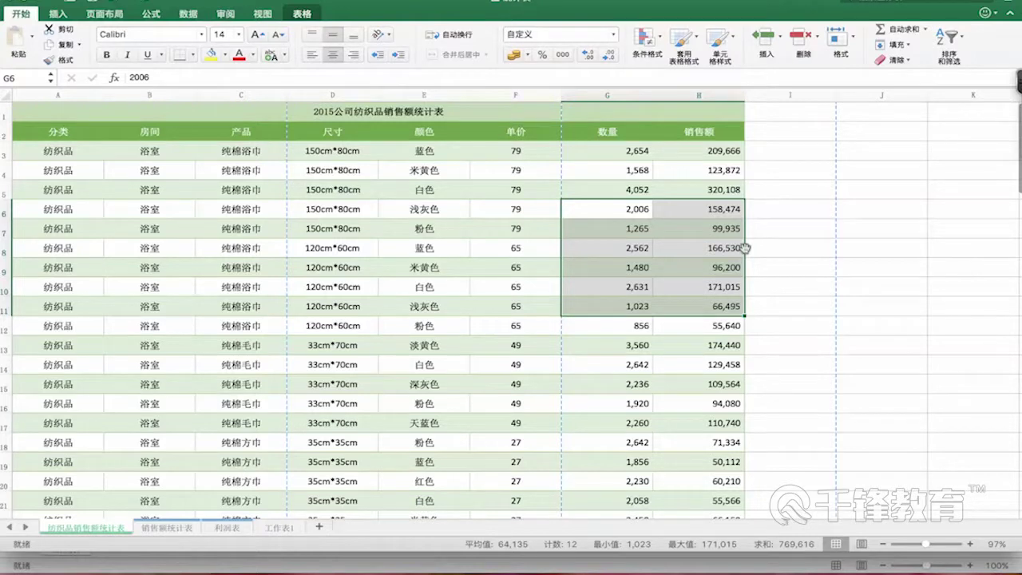
{"action": "left_click_drag", "start_coordinate": [745, 248], "coordinate": [979, 339]}
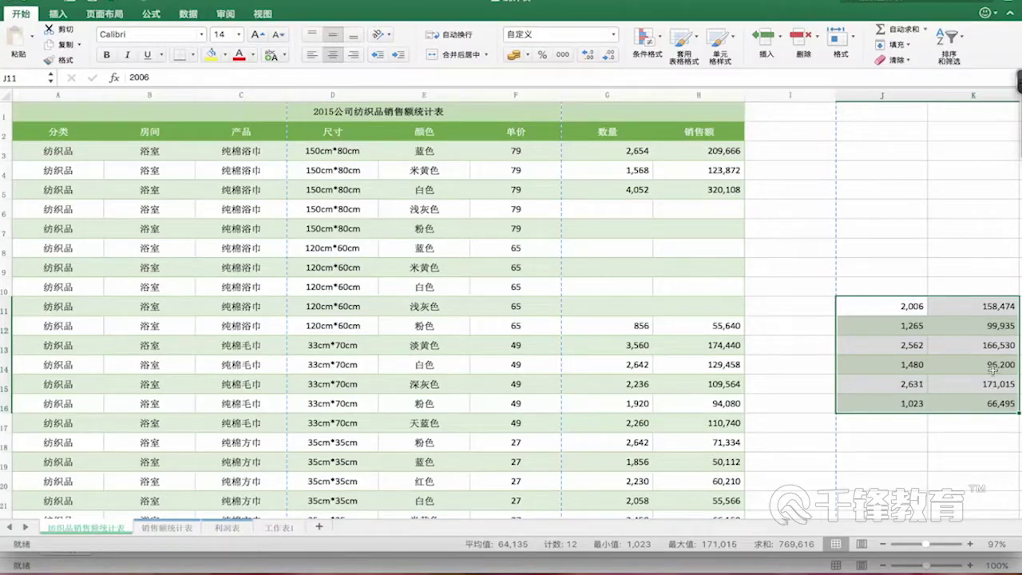
{"action": "left_click_drag", "start_coordinate": [993, 368], "coordinate": [718, 291]}
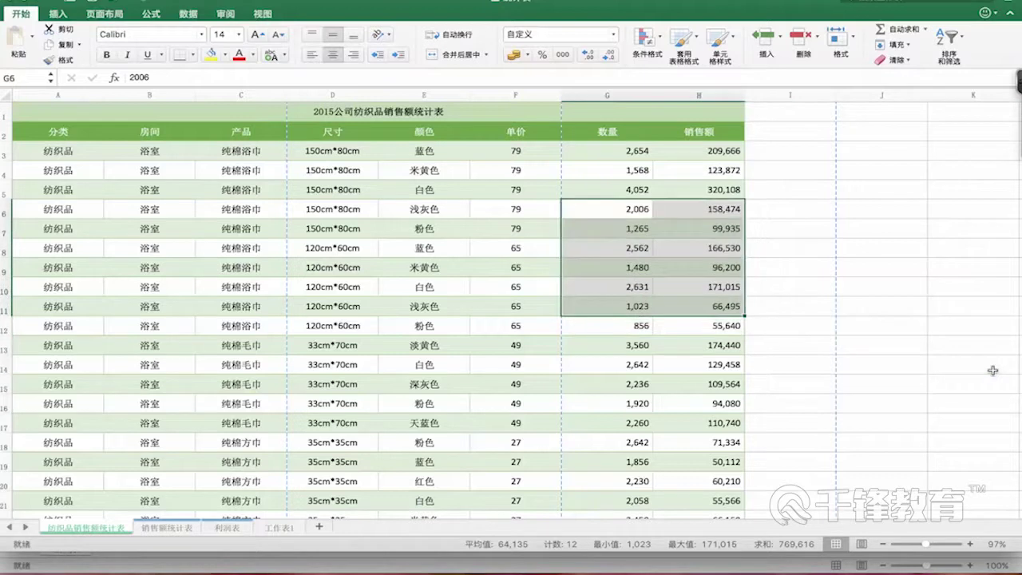
{"action": "left_click", "coordinate": [886, 229]}
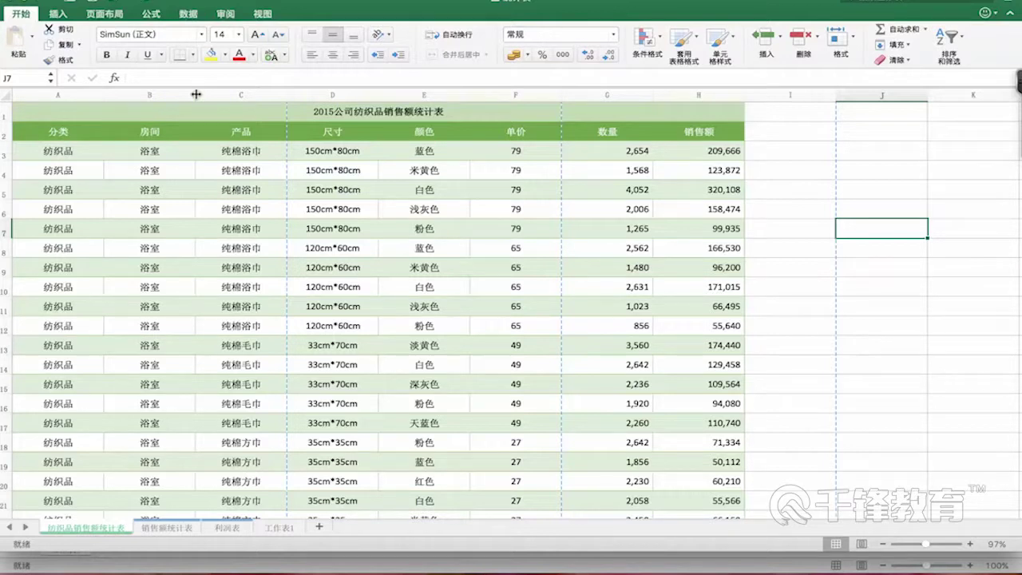
- Widen column B and increase the height of title row 1
{"action": "left_click_drag", "start_coordinate": [196, 94], "coordinate": [226, 95]}
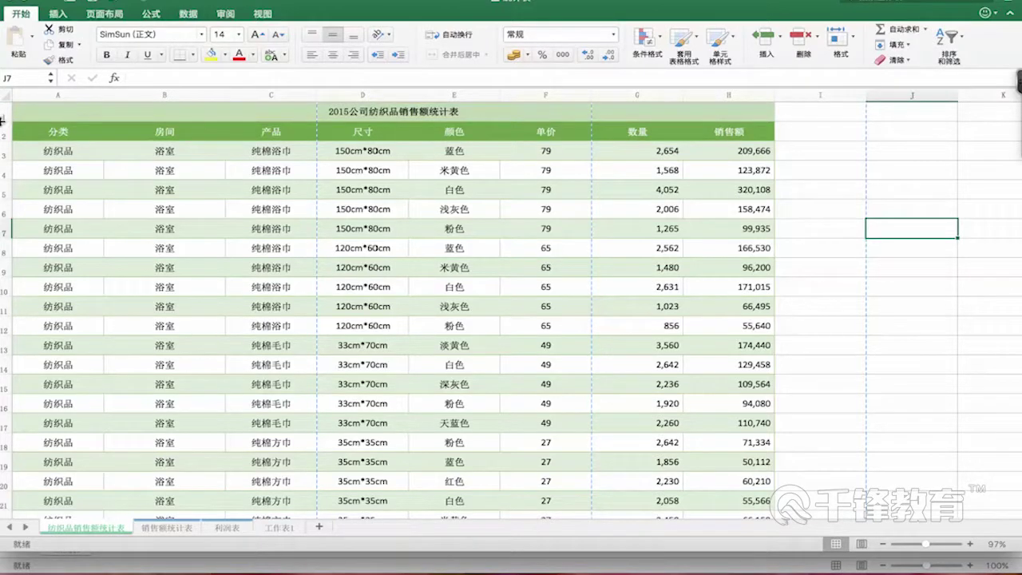
{"action": "mouse_move", "coordinate": [5, 122]}
{"action": "left_mouse_down"}
{"action": "mouse_move", "coordinate": [5, 160]}
{"action": "mouse_move", "coordinate": [4, 129]}
{"action": "left_mouse_up"}
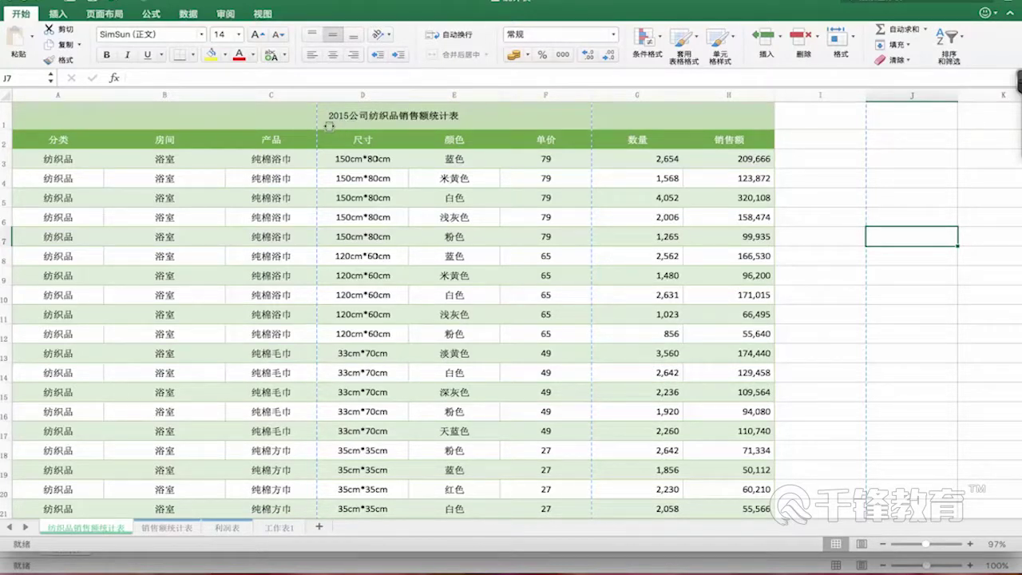
{"action": "left_click_drag", "start_coordinate": [315, 122], "coordinate": [316, 125]}
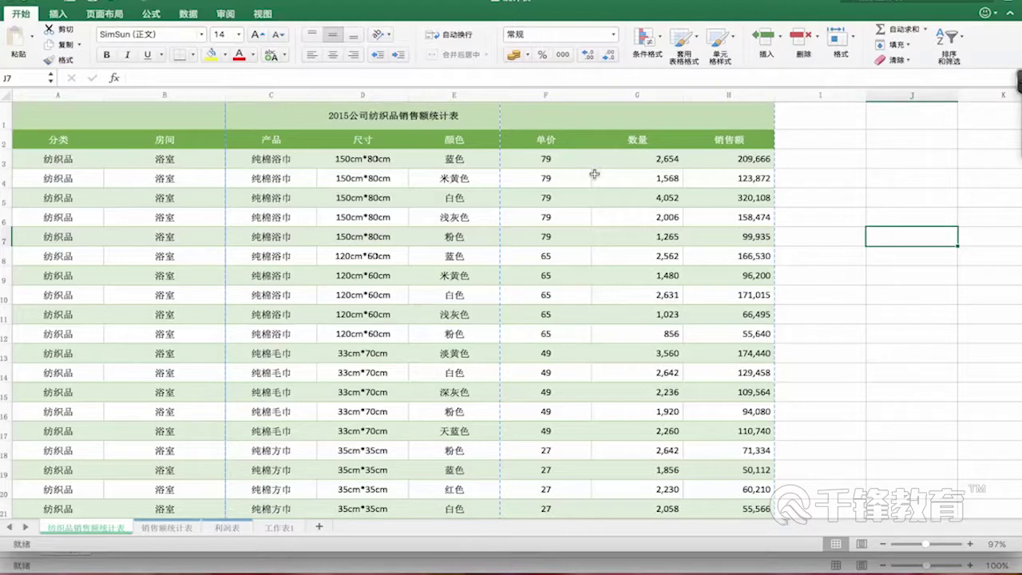
- Hide title row 1 of the textile sales sheet
{"action": "left_click", "coordinate": [4, 117]}
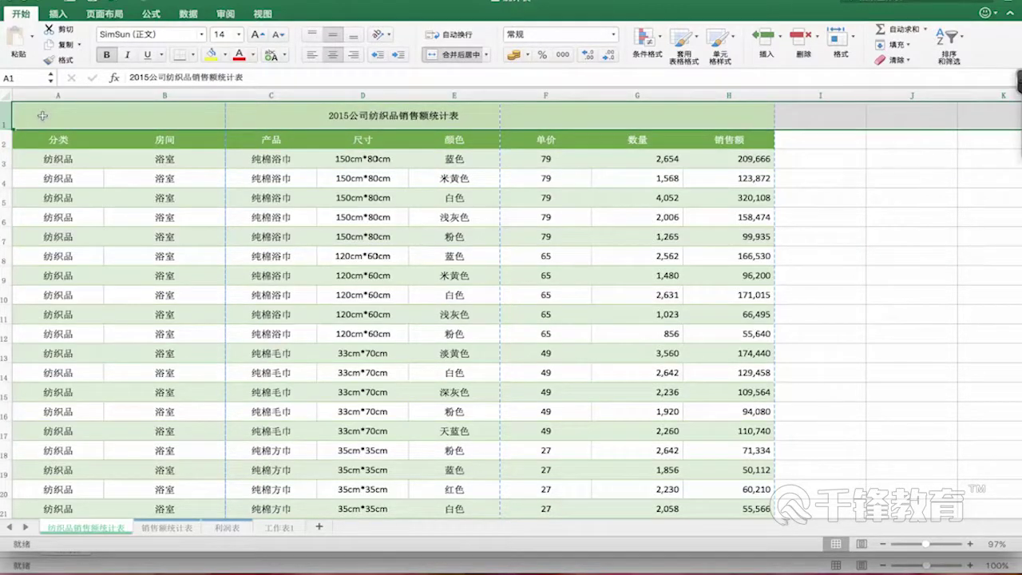
{"action": "right_click", "coordinate": [3, 119]}
{"action": "key", "text": "Escape"}
{"action": "right_click", "coordinate": [3, 119]}
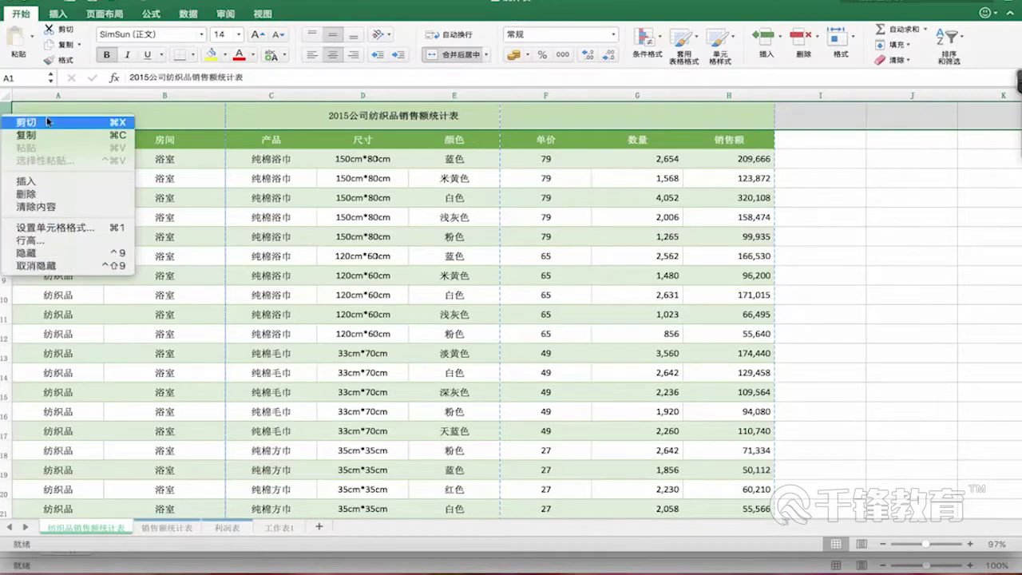
{"action": "left_click", "coordinate": [44, 253]}
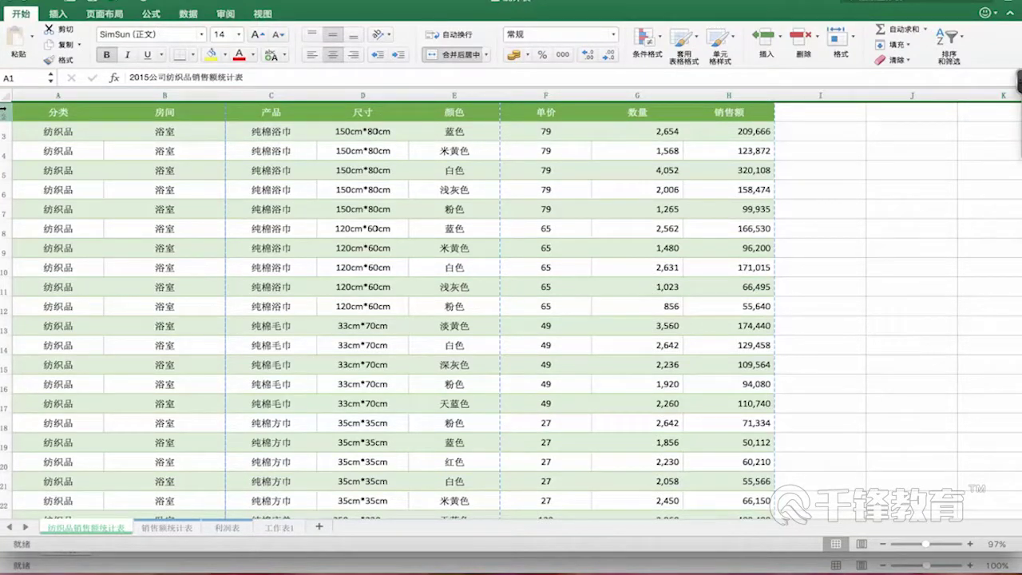
- Hide rows 3 and 4 below the table header
{"action": "left_click", "coordinate": [5, 133]}
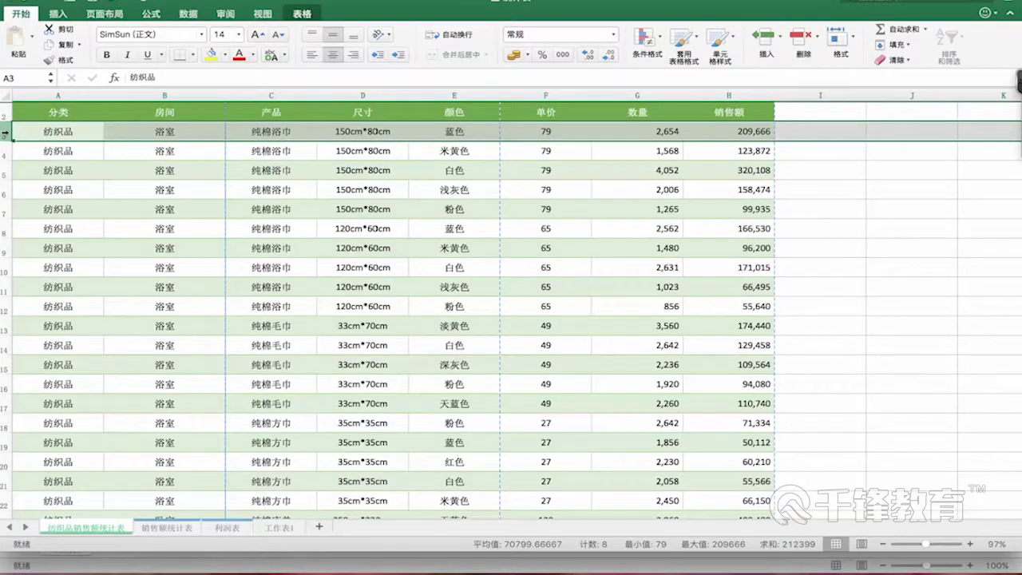
{"action": "mouse_move", "coordinate": [5, 136]}
{"action": "left_mouse_down"}
{"action": "mouse_move", "coordinate": [5, 196]}
{"action": "mouse_move", "coordinate": [5, 151]}
{"action": "left_mouse_up"}
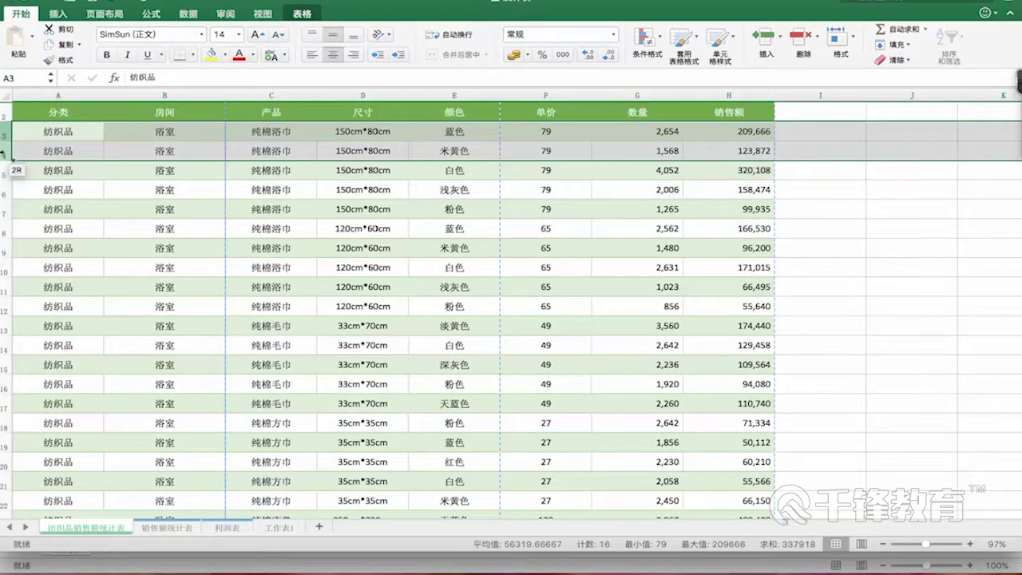
{"action": "right_click", "coordinate": [5, 152]}
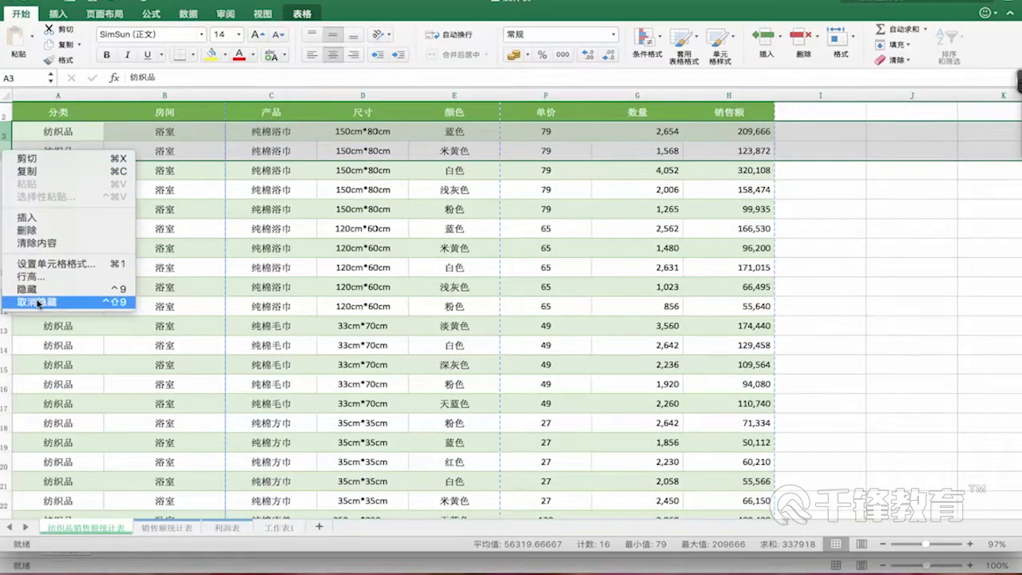
{"action": "left_click", "coordinate": [41, 292]}
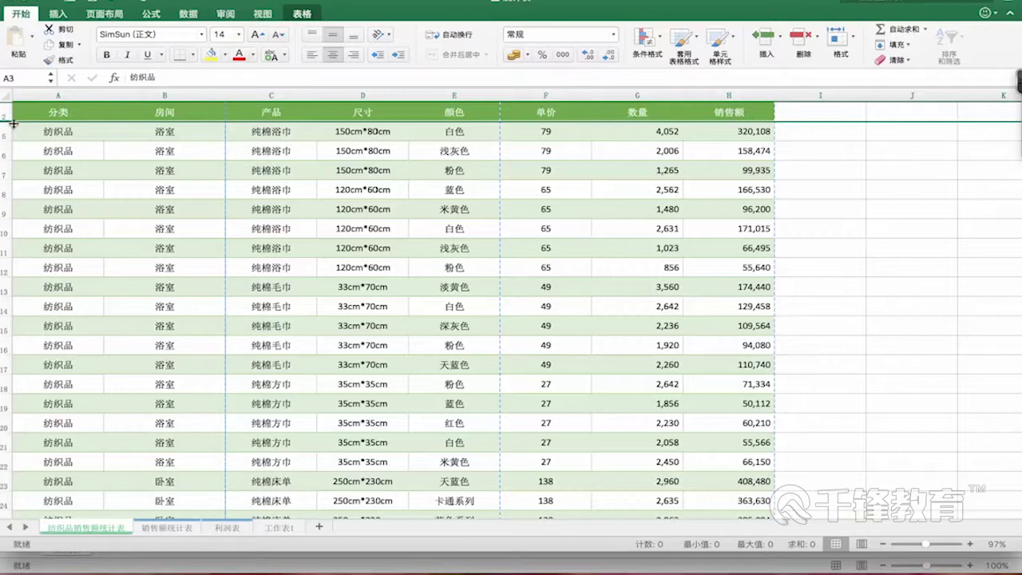
- Unhide rows 3 and 4 by way of the surrounding rows 2 and 5, and select cell A6
{"action": "key", "text": "super+a"}
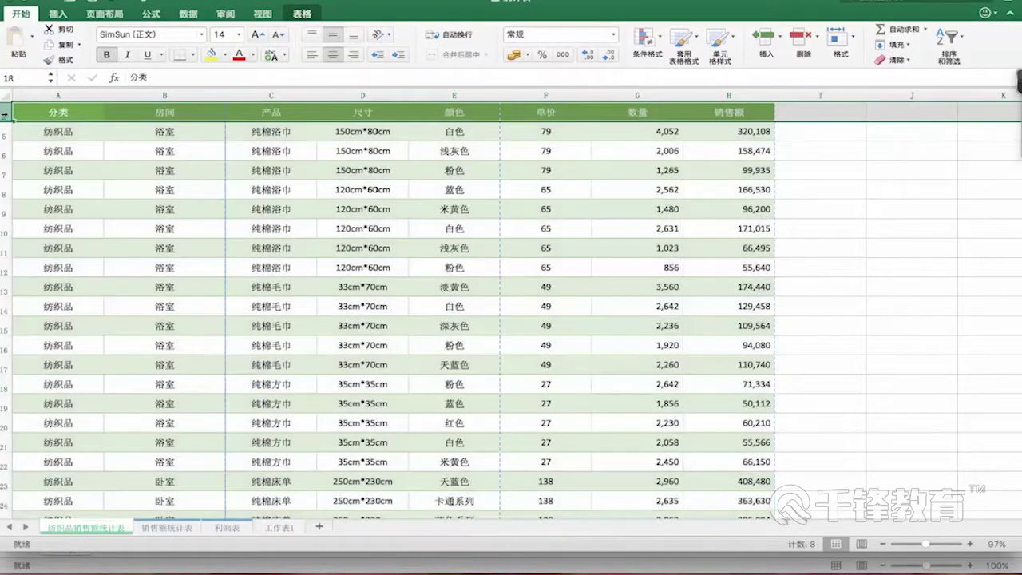
{"action": "left_click", "coordinate": [5, 129]}
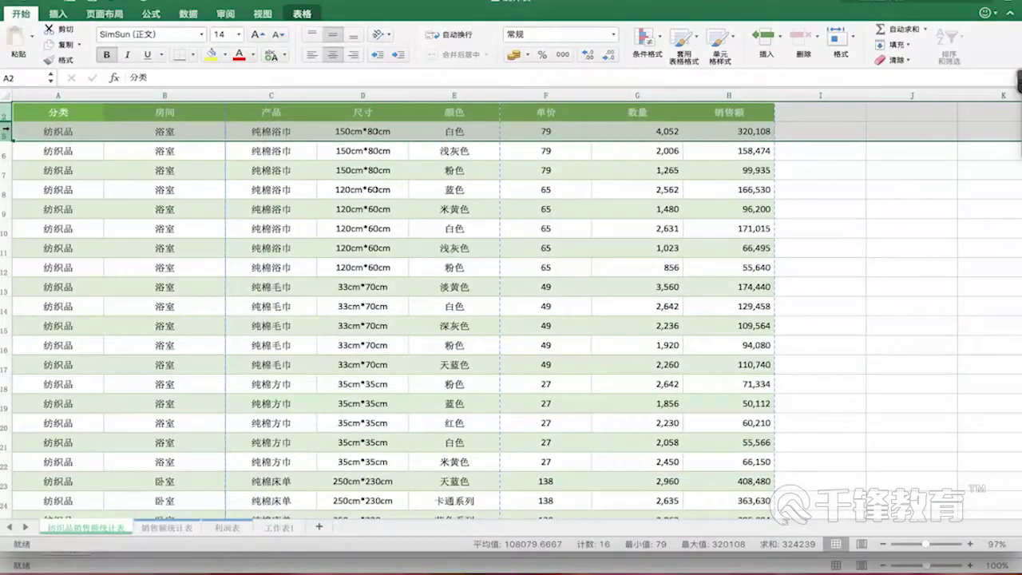
{"action": "right_click", "coordinate": [5, 130]}
{"action": "key", "text": "Escape"}
{"action": "right_click", "coordinate": [5, 134]}
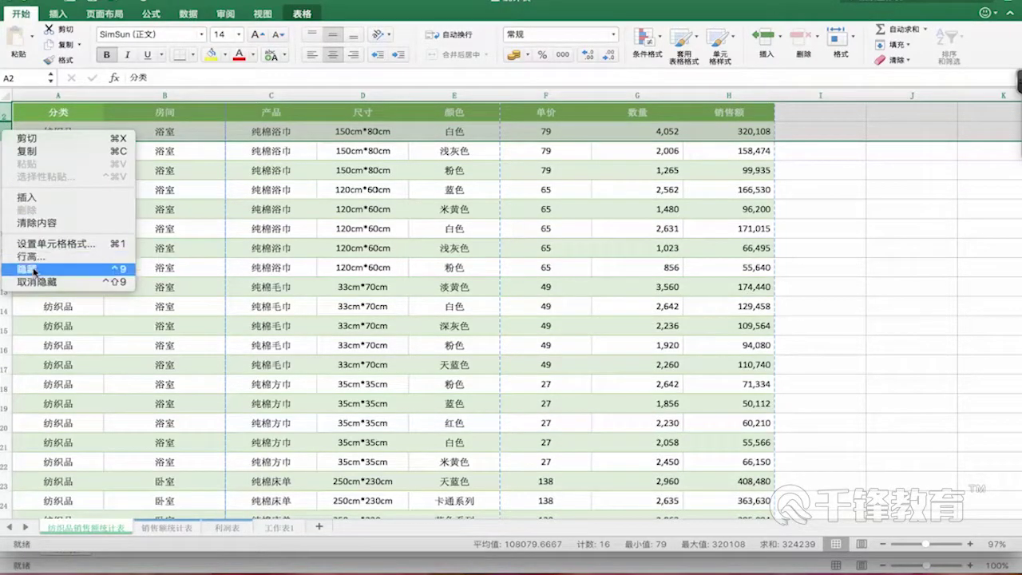
{"action": "left_click", "coordinate": [36, 283]}
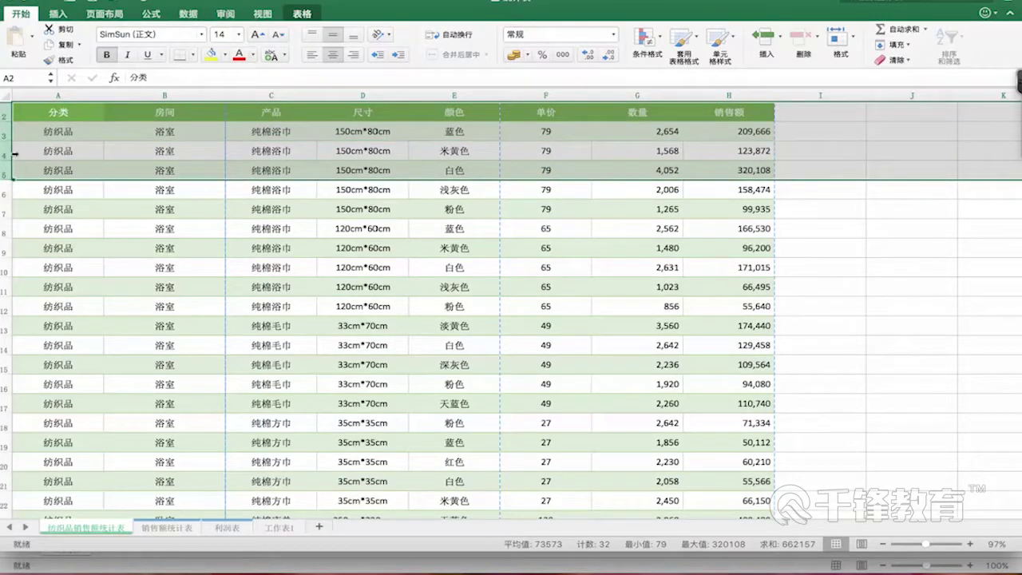
{"action": "left_click", "coordinate": [50, 191]}
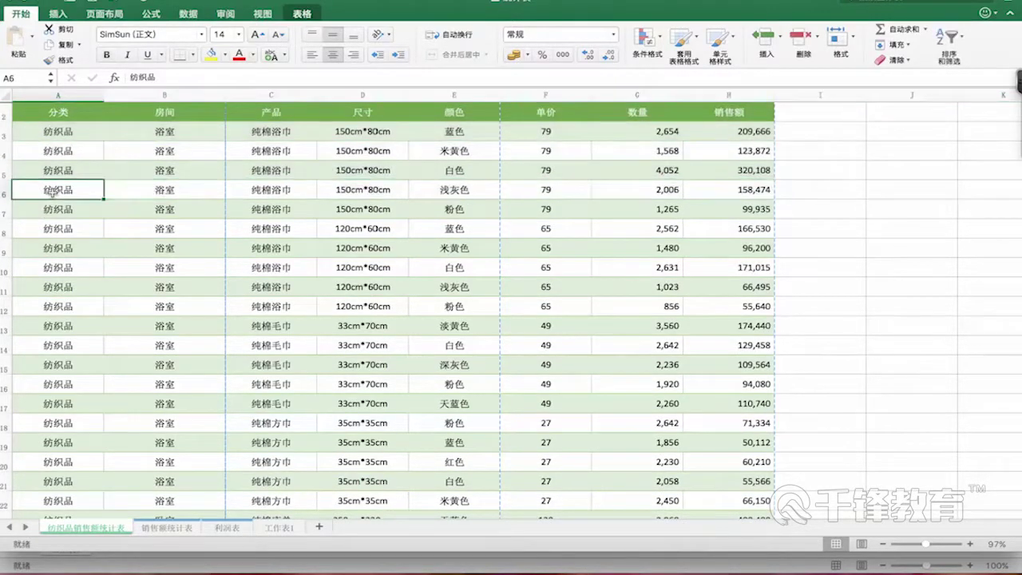
- Select unit price cell F9 in the textile sales table and show its context commands
{"action": "scroll", "coordinate": [169, 171], "scroll_direction": "down", "scroll_amount": 4}
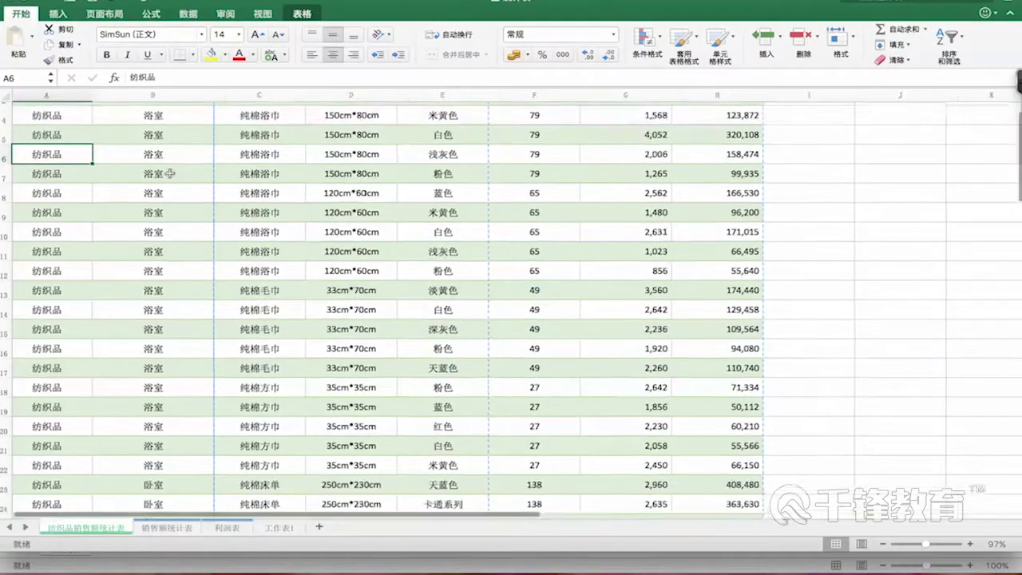
{"action": "scroll", "coordinate": [169, 171], "scroll_direction": "down", "scroll_amount": 2}
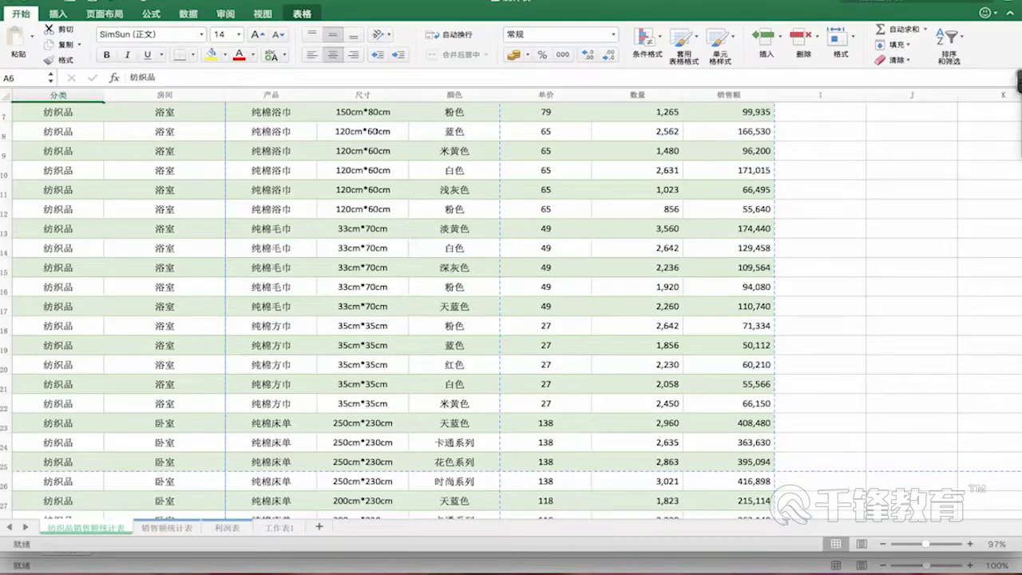
{"action": "left_click", "coordinate": [555, 151]}
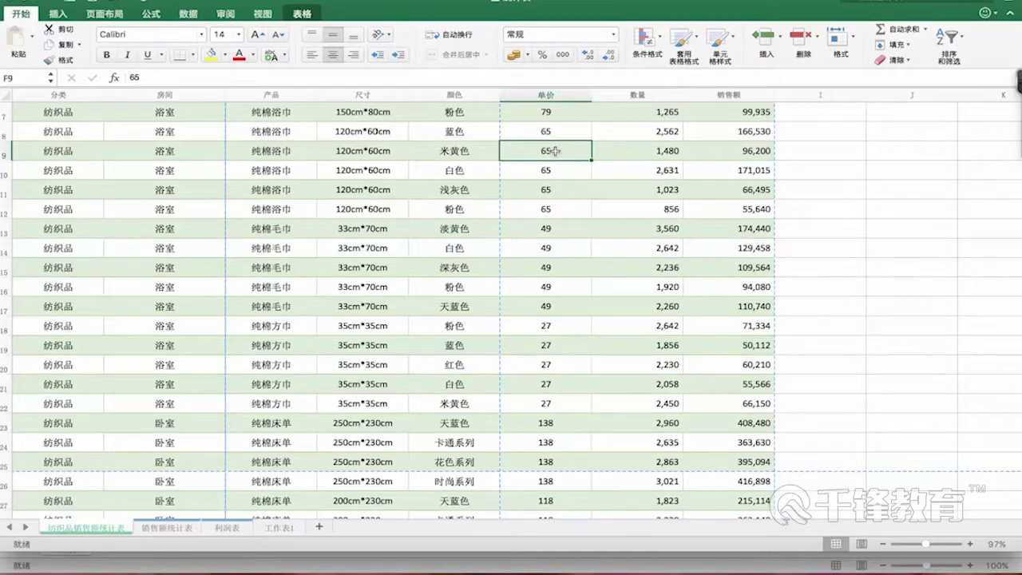
{"action": "right_click", "coordinate": [555, 151]}
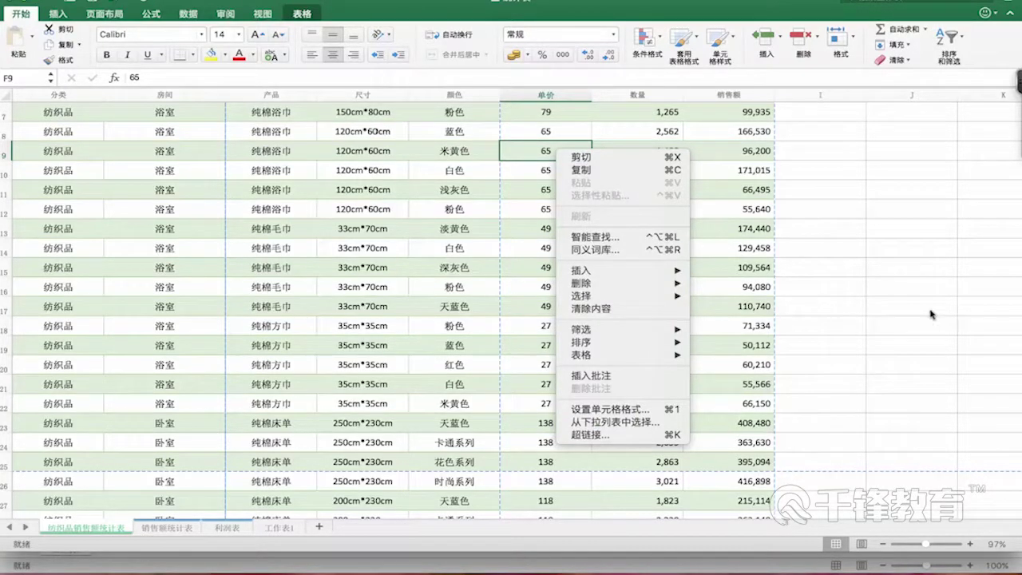
- Switch to the 销售额统计表 sheet and show the context commands of the chart's plot area and chart area
{"action": "left_click", "coordinate": [166, 533]}
{"action": "left_click", "coordinate": [167, 530]}
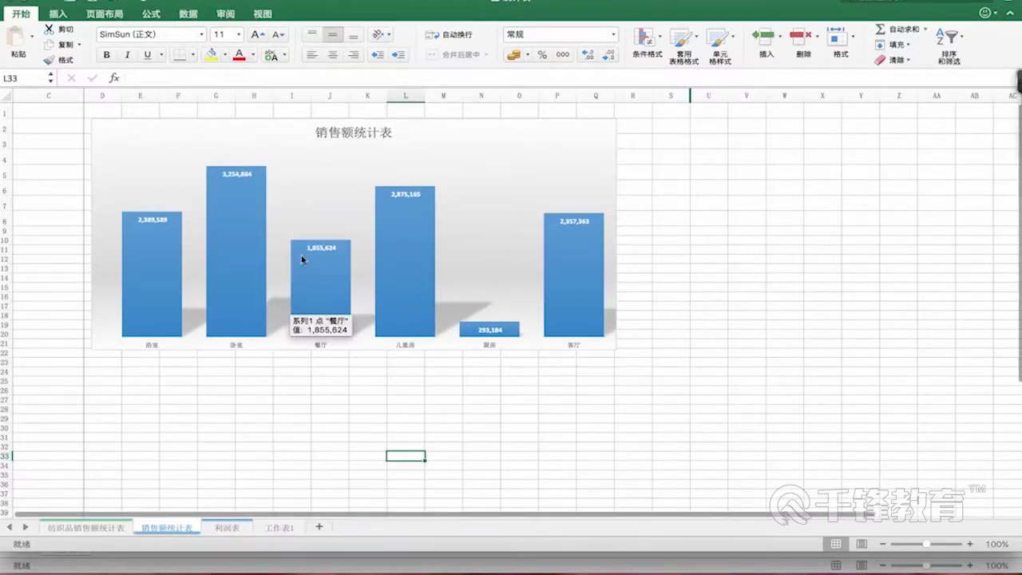
{"action": "left_click", "coordinate": [366, 204]}
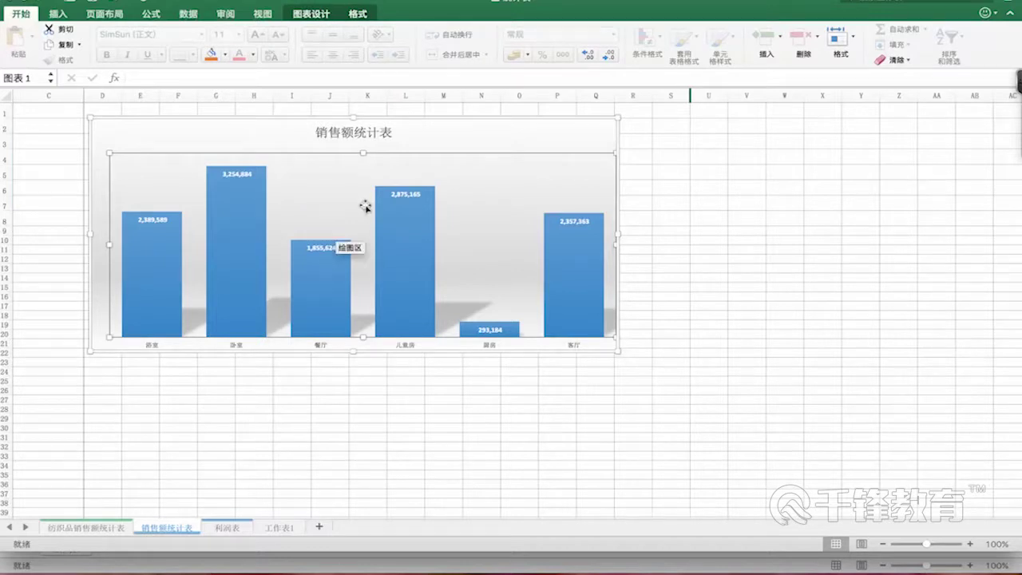
{"action": "right_click", "coordinate": [344, 223]}
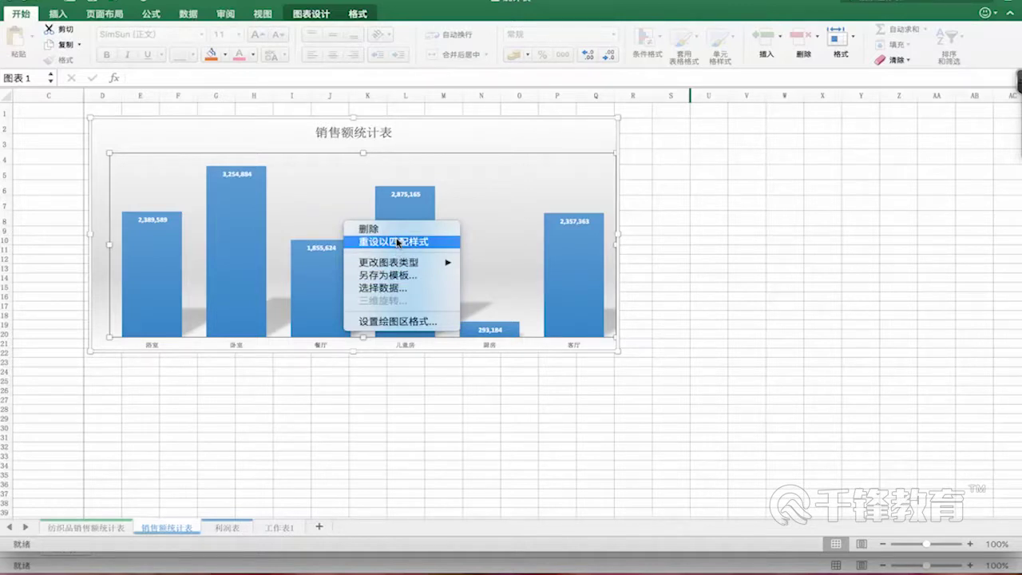
{"action": "left_click", "coordinate": [506, 137]}
{"action": "right_click", "coordinate": [507, 137]}
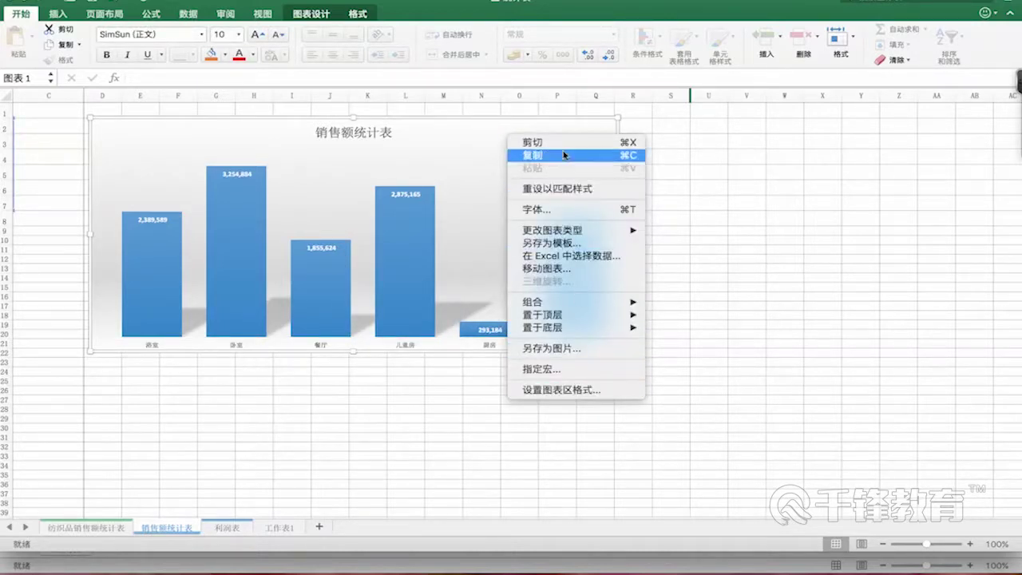
- Open the data series formatting options for the chart's columns and view the series' context commands
{"action": "left_click", "coordinate": [418, 285]}
{"action": "double_click", "coordinate": [420, 282]}
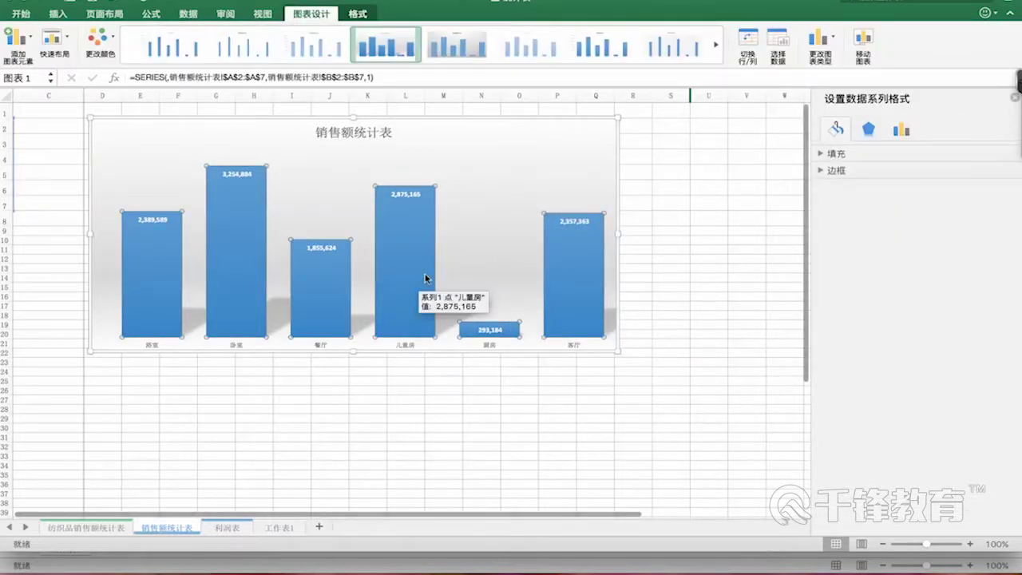
{"action": "right_click", "coordinate": [425, 278]}
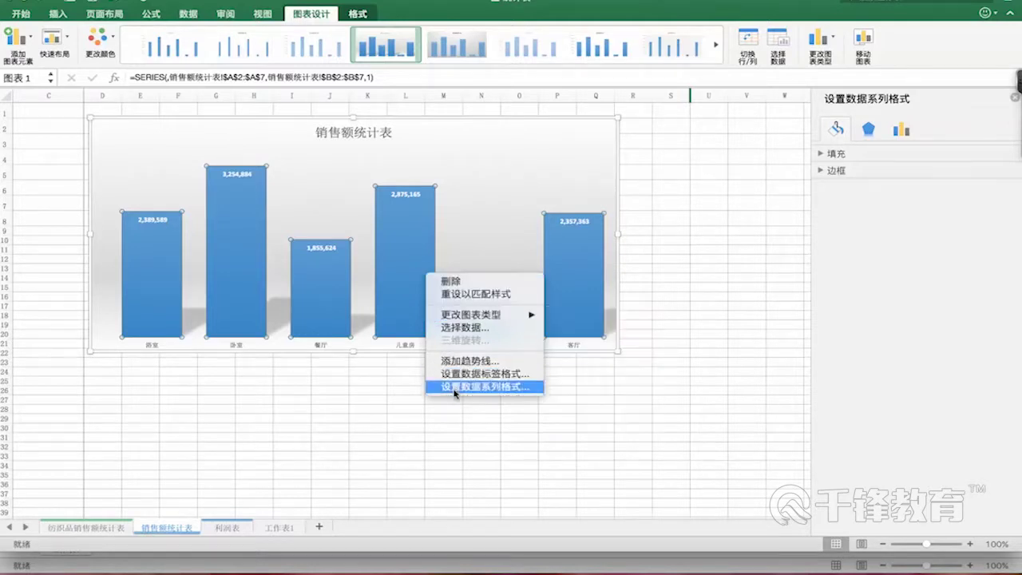
{"action": "left_click", "coordinate": [845, 339]}
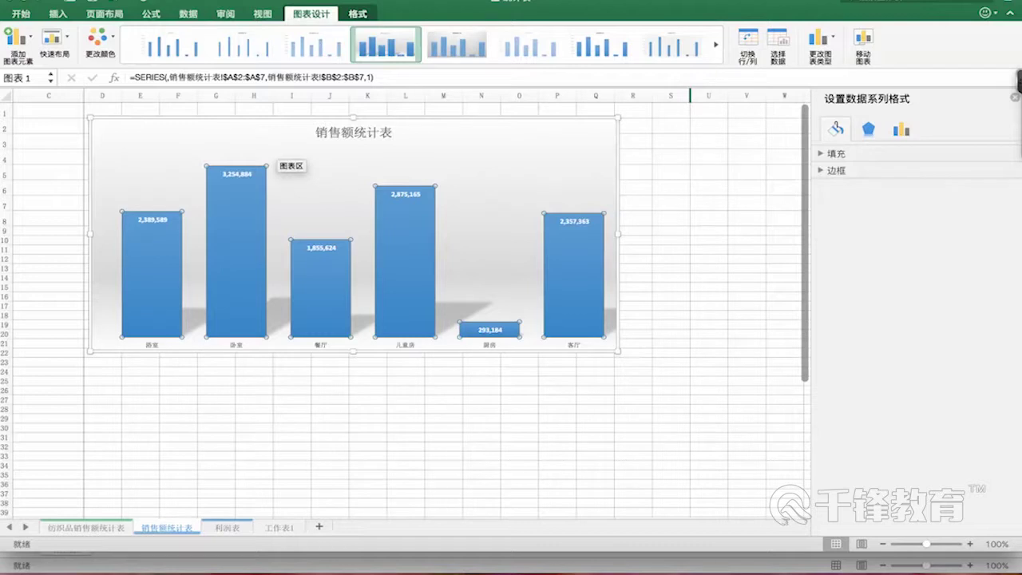
- Create a new workbook from the 12 个月日历 template and extend its window down to the lower edge of the screen
{"action": "left_click", "coordinate": [84, 0]}
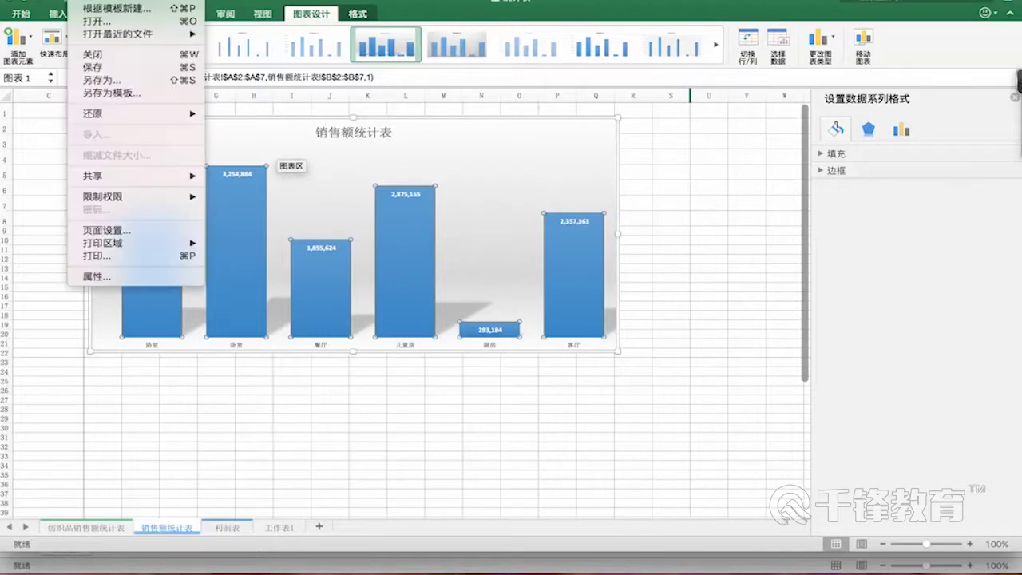
{"action": "left_click", "coordinate": [89, 10]}
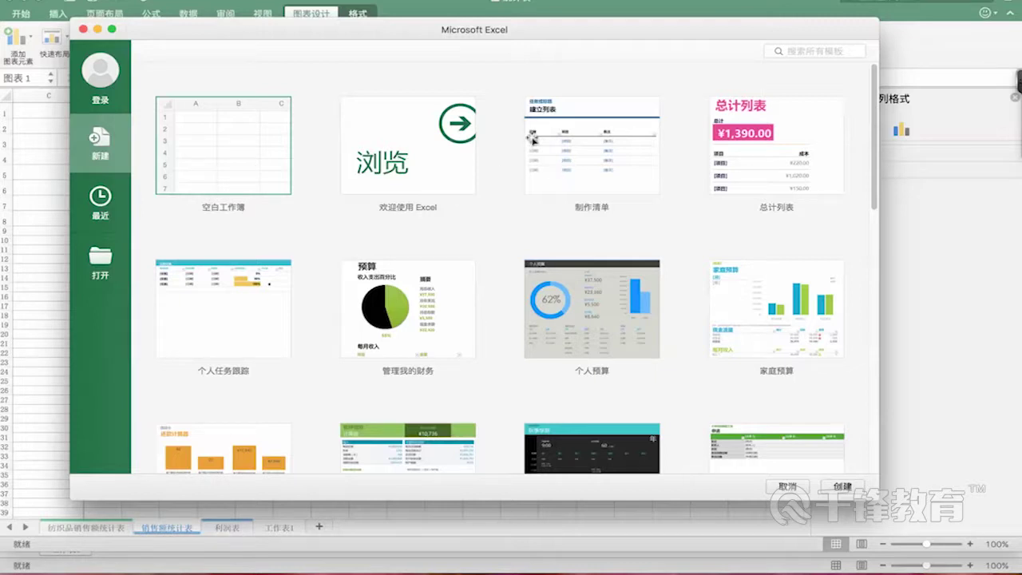
{"action": "scroll", "coordinate": [594, 172], "scroll_direction": "down", "scroll_amount": 1}
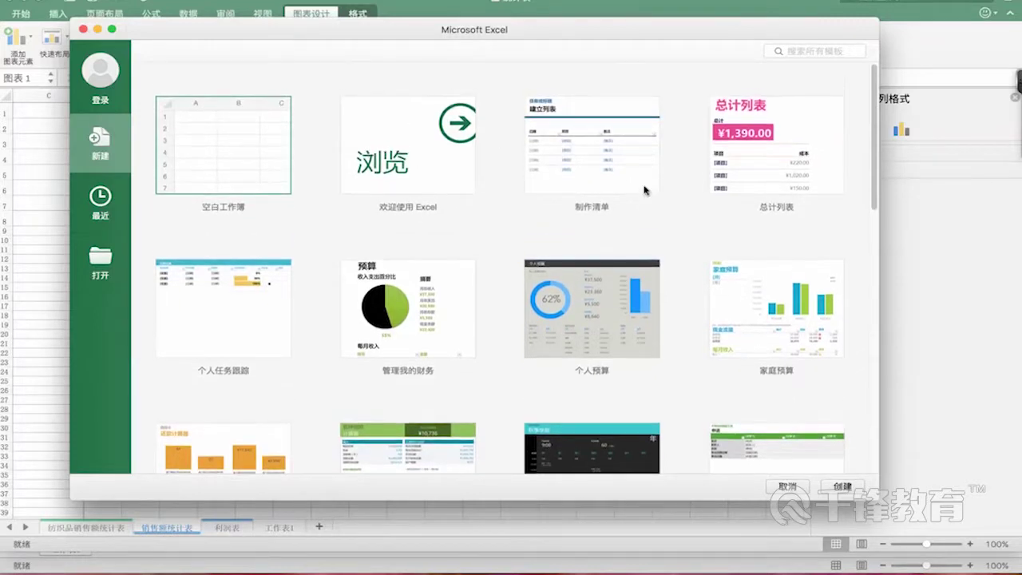
{"action": "scroll", "coordinate": [739, 201], "scroll_direction": "down", "scroll_amount": 3}
{"action": "scroll", "coordinate": [739, 204], "scroll_direction": "down", "scroll_amount": 12}
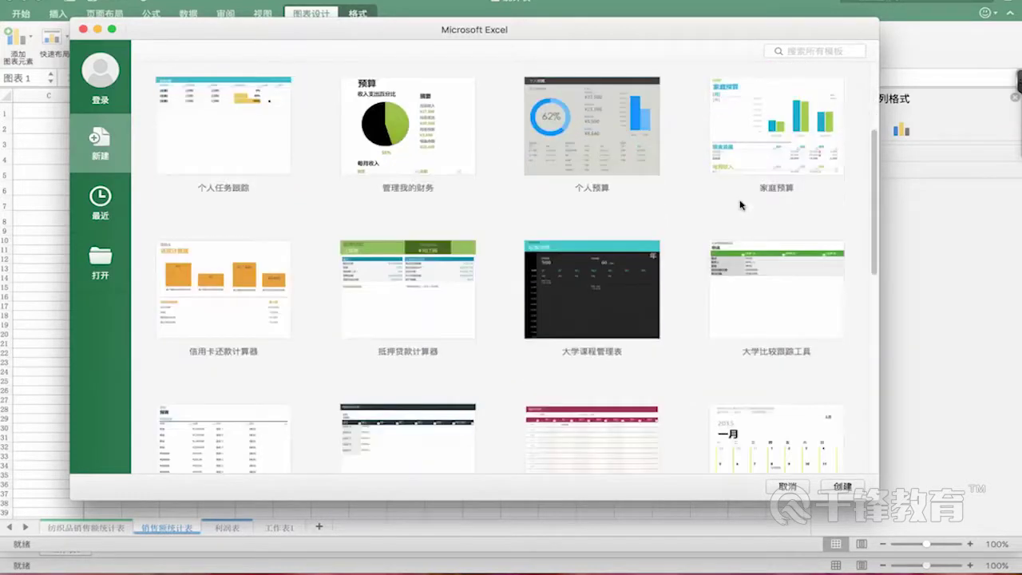
{"action": "left_click", "coordinate": [802, 240]}
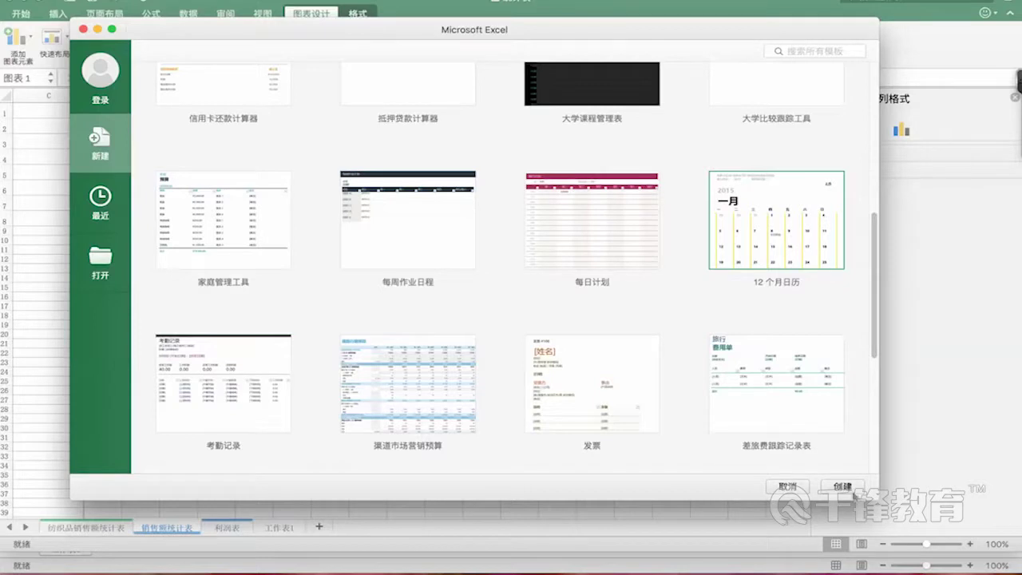
{"action": "left_click", "coordinate": [844, 486]}
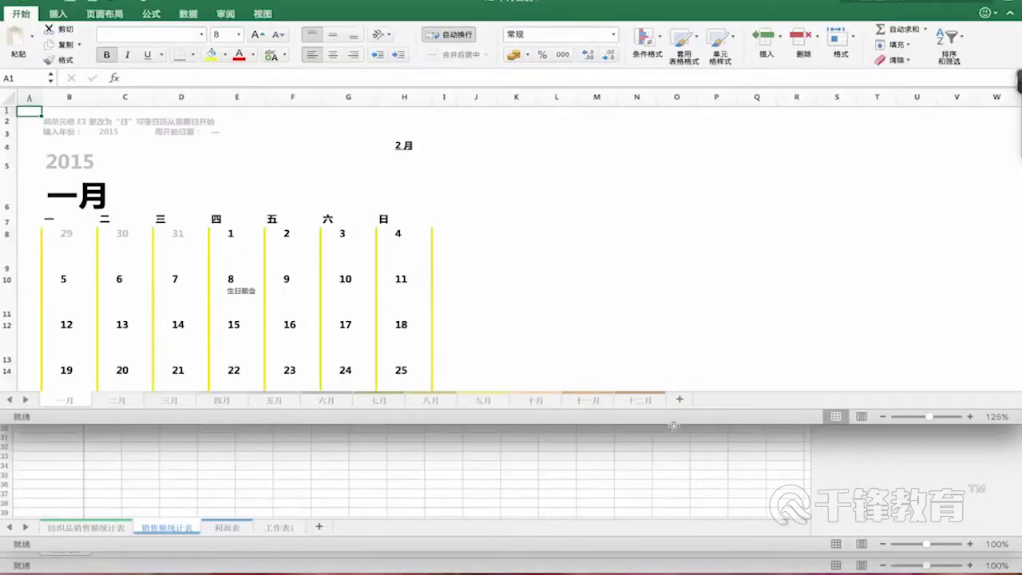
{"action": "left_click_drag", "start_coordinate": [675, 429], "coordinate": [673, 560]}
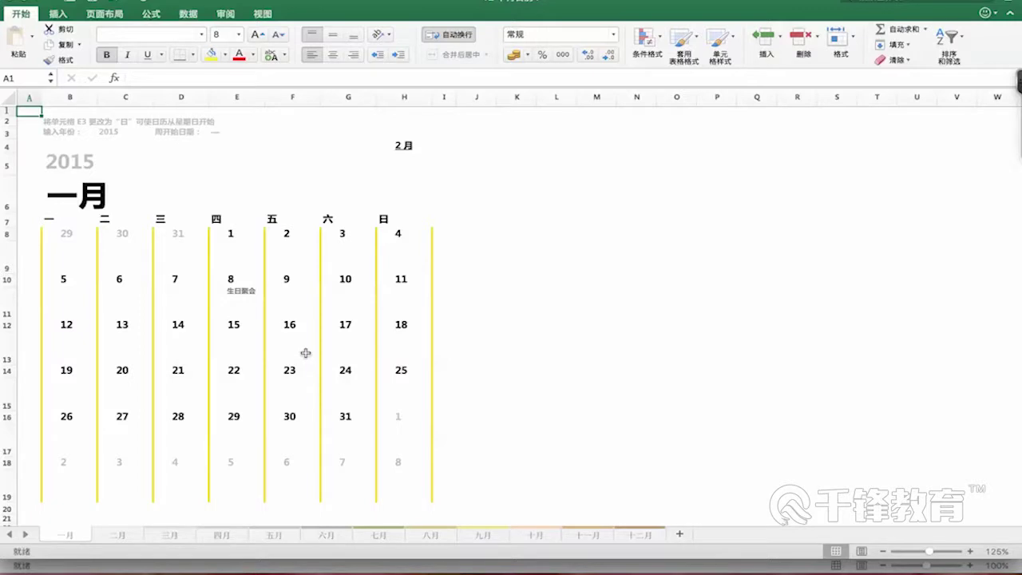
- View the 二月, 三月, 四月 and 十二月 sheets of the calendar workbook
{"action": "left_click", "coordinate": [121, 538]}
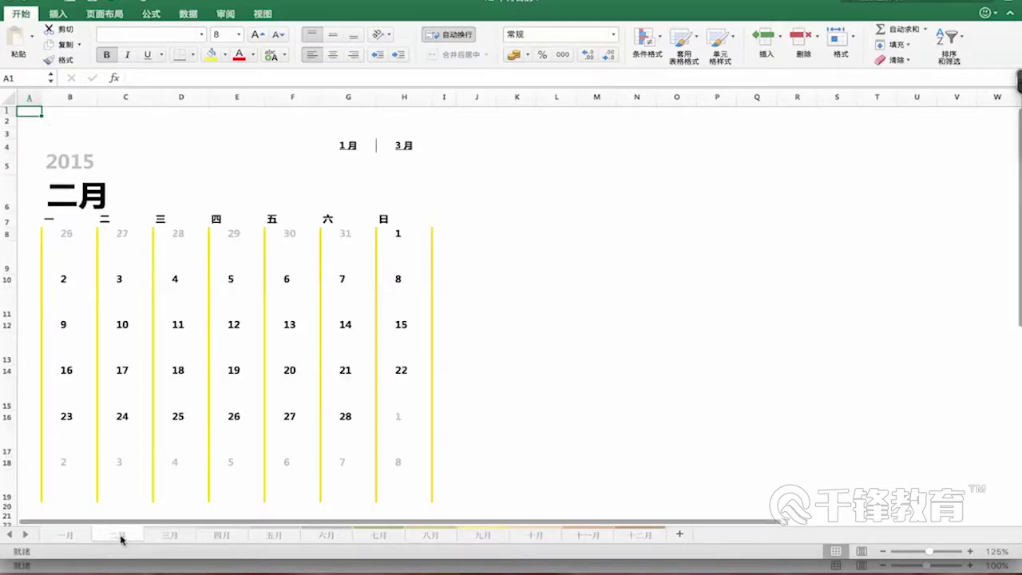
{"action": "left_click", "coordinate": [165, 536]}
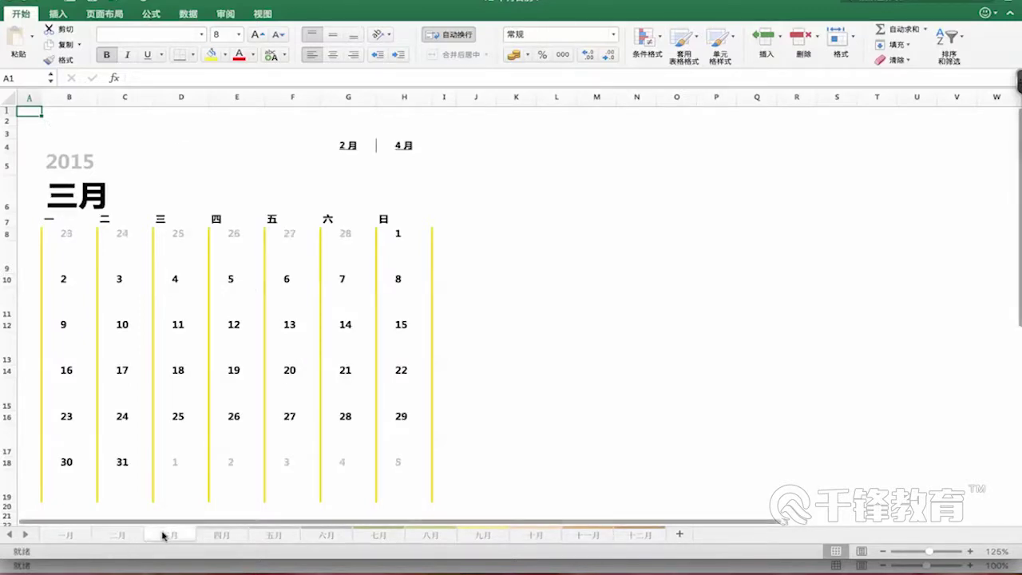
{"action": "left_click", "coordinate": [218, 536]}
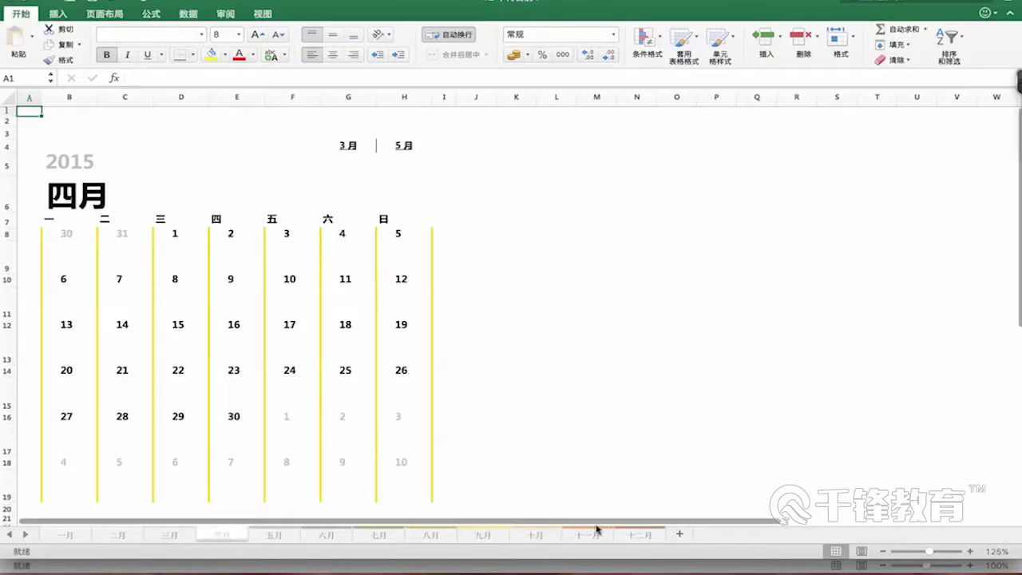
{"action": "left_click", "coordinate": [636, 536]}
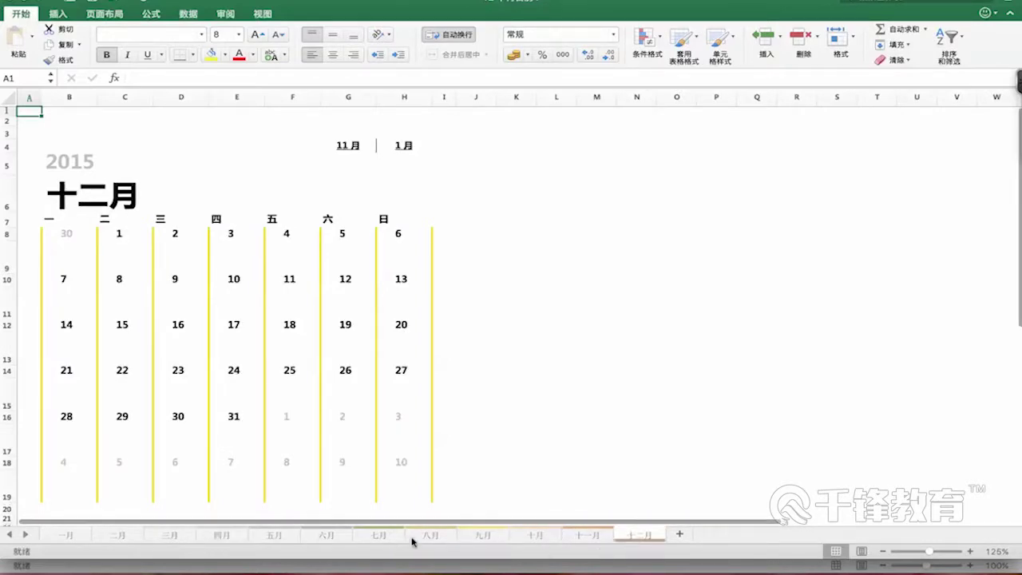